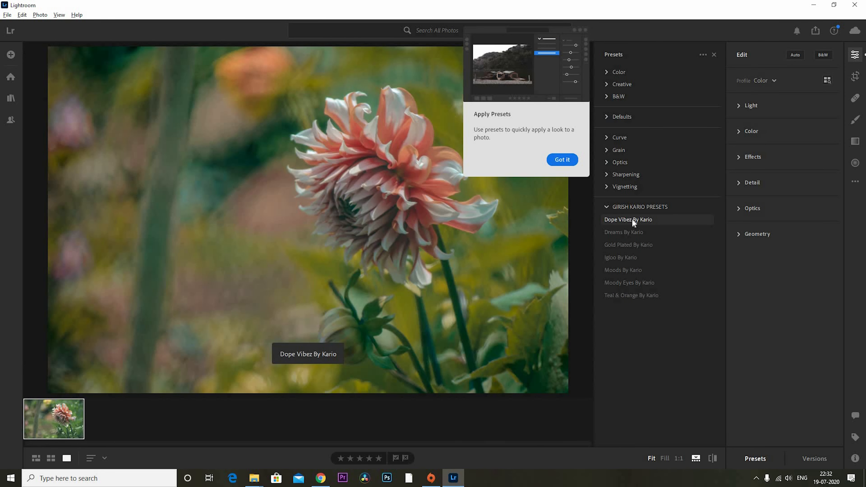
- Apply the Dope Vibez preset to the flower photo
{"action": "left_click", "coordinate": [637, 220]}
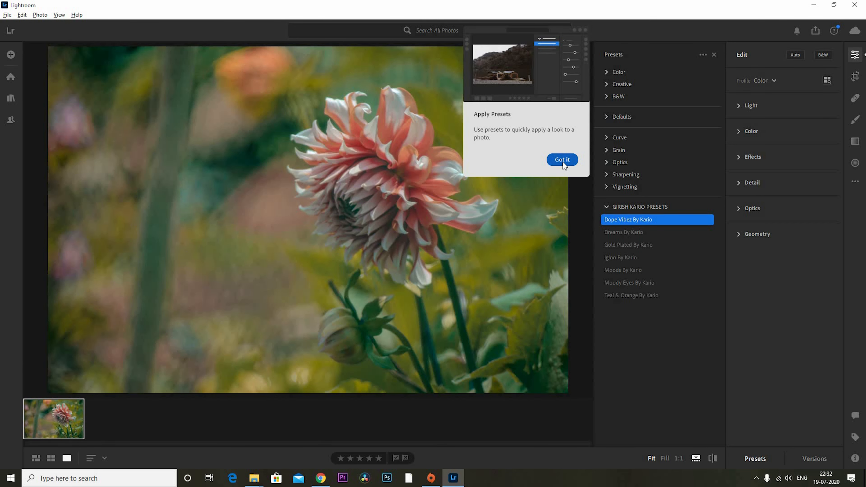
{"action": "left_click", "coordinate": [659, 221]}
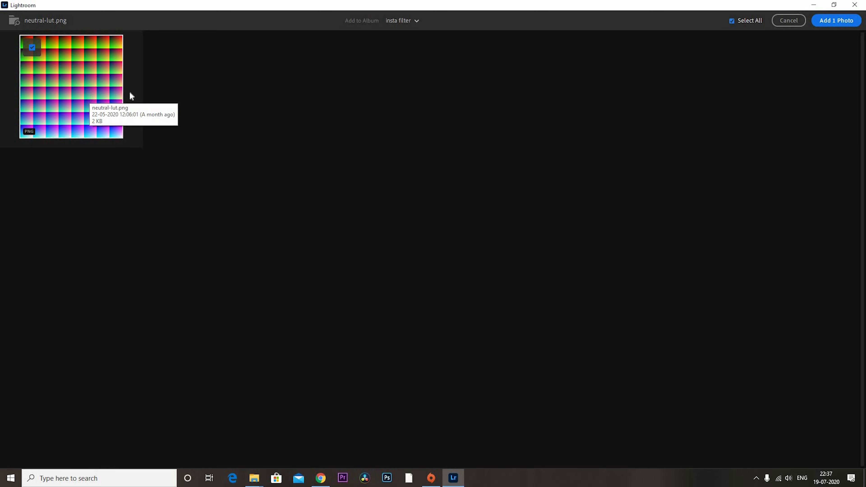
- Add neutral-lut.png to the insta filter album and apply the Dope Vibez preset to it
{"action": "left_click", "coordinate": [839, 22]}
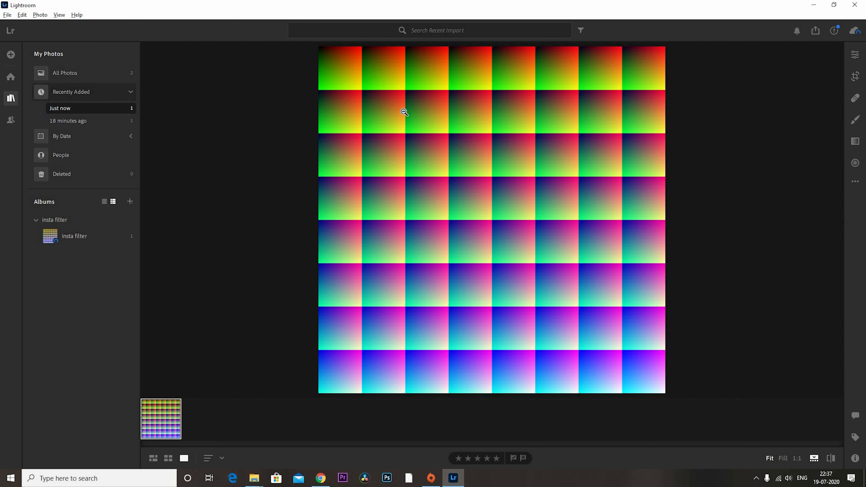
{"action": "left_click", "coordinate": [855, 182]}
{"action": "left_click", "coordinate": [855, 55]}
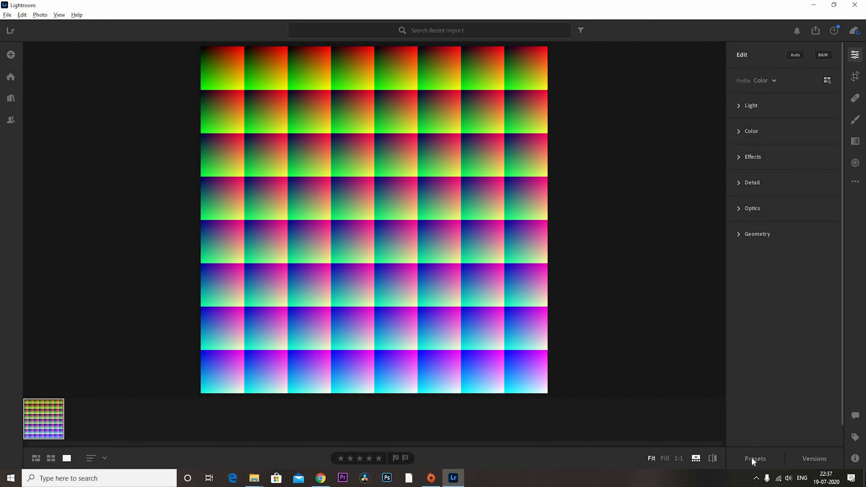
{"action": "left_click", "coordinate": [753, 457]}
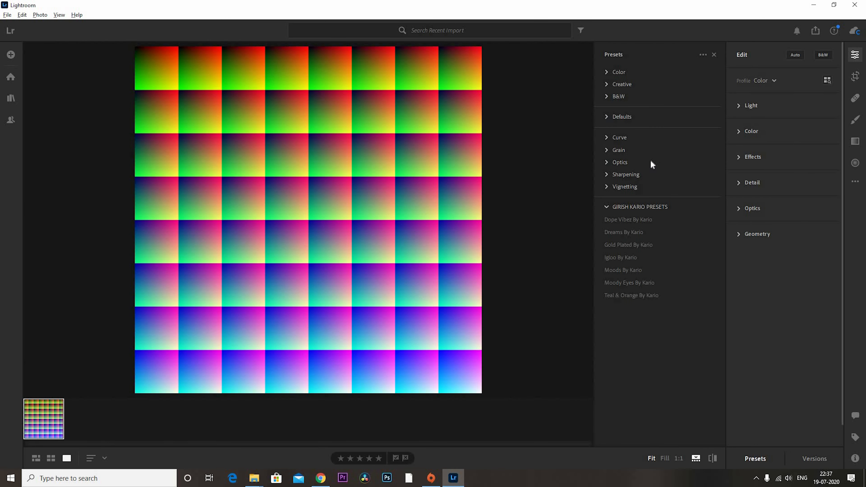
{"action": "left_click", "coordinate": [614, 220]}
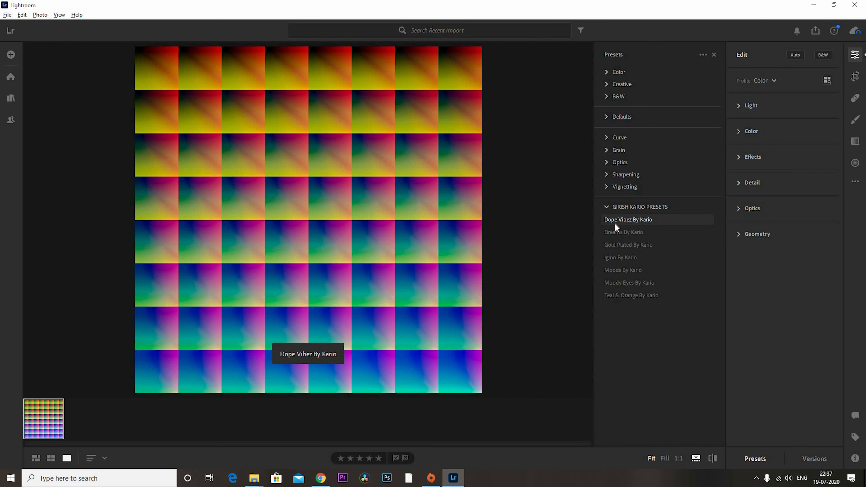
{"action": "left_click", "coordinate": [614, 222]}
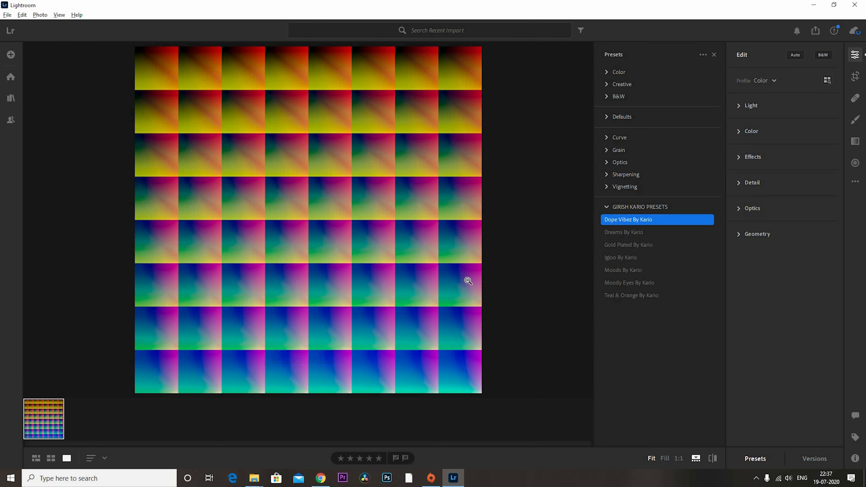
{"action": "left_click", "coordinate": [674, 224]}
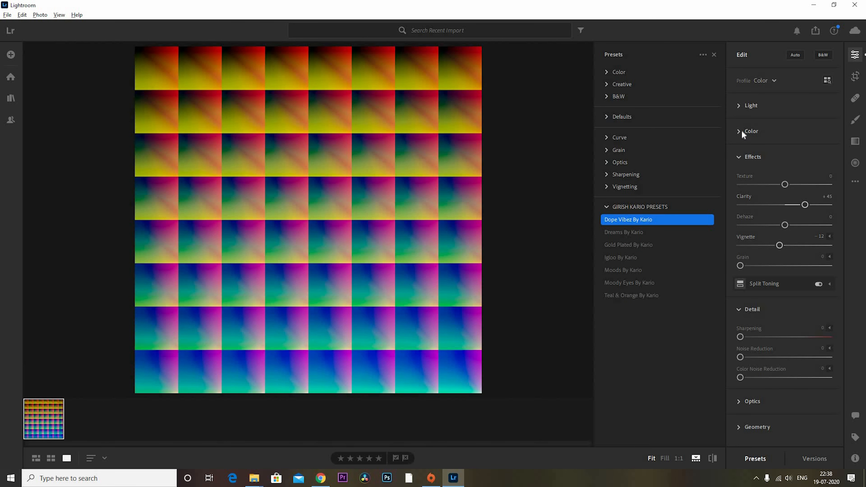
- Review the preset's colour adjustments on the LUT image, including the green channel in the Color Mixer
{"action": "left_click", "coordinate": [751, 131]}
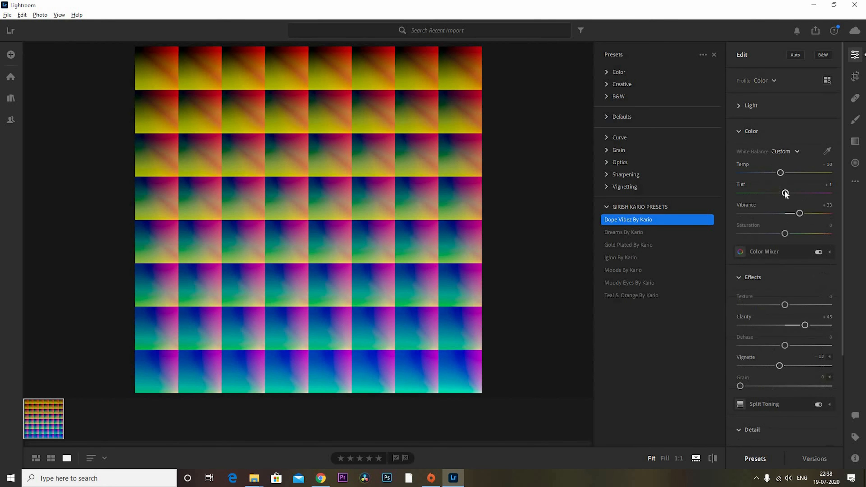
{"action": "left_click", "coordinate": [780, 254]}
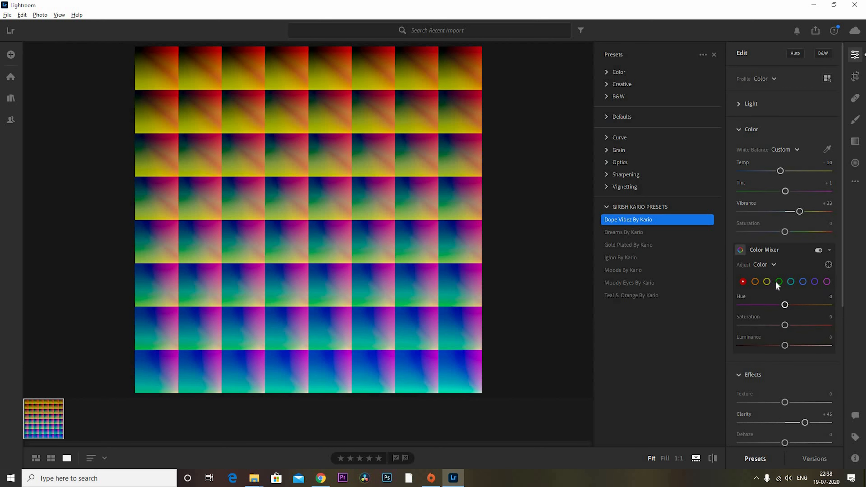
{"action": "left_click", "coordinate": [778, 281]}
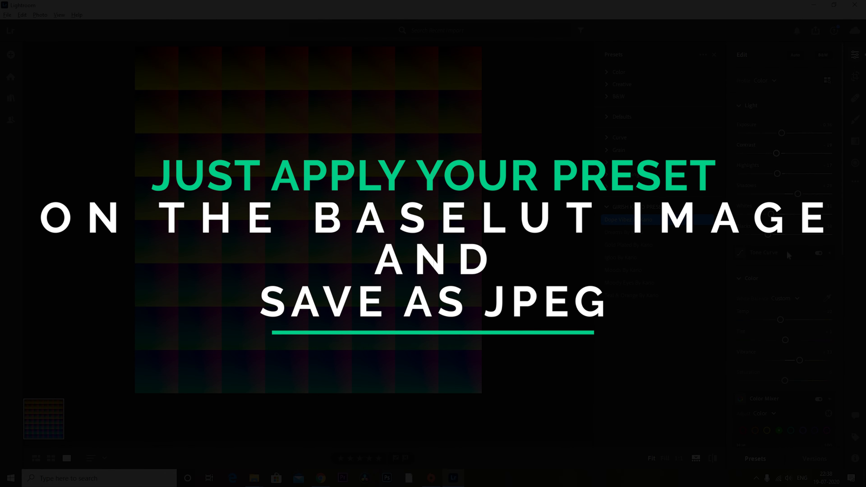
{"action": "scroll", "coordinate": [786, 335], "scroll_direction": "down", "scroll_amount": 5}
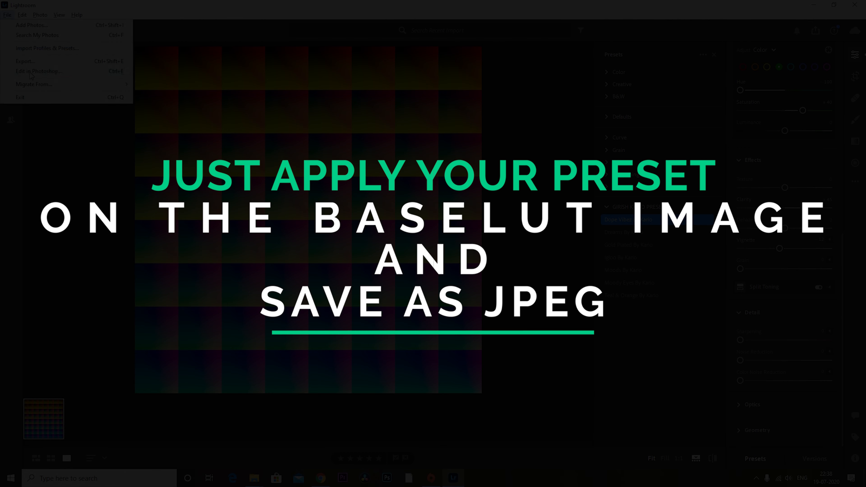
- Export the graded LUT image as a JPG into the Pictures folder
{"action": "left_click", "coordinate": [37, 61]}
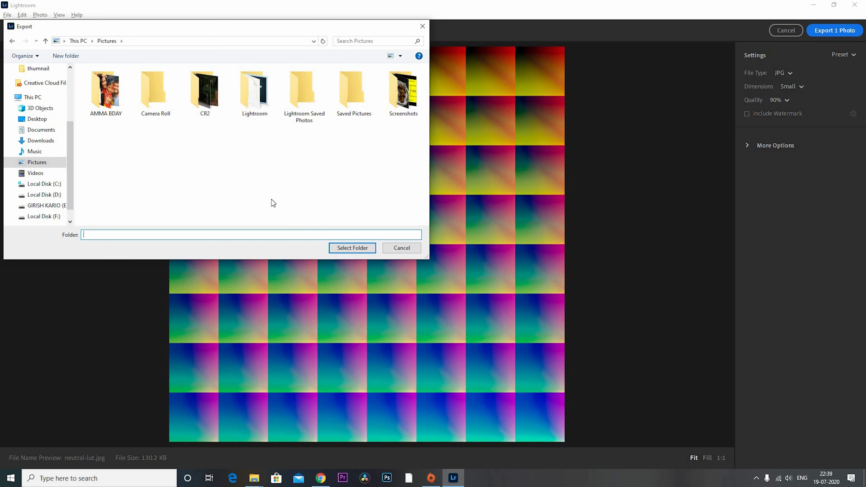
{"action": "left_click", "coordinate": [351, 247]}
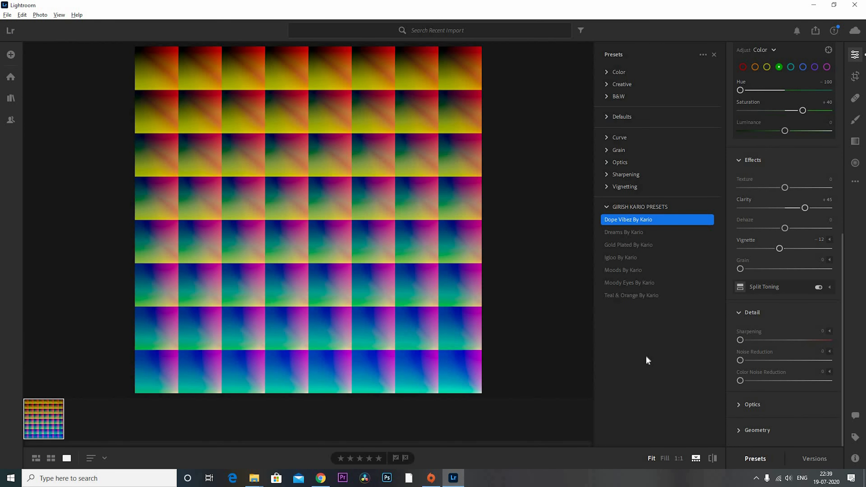
- In File Explorer, rename the exported neutral-lut image in the Pictures folder as Dope Vibez.jpg
{"action": "right_click", "coordinate": [493, 106]}
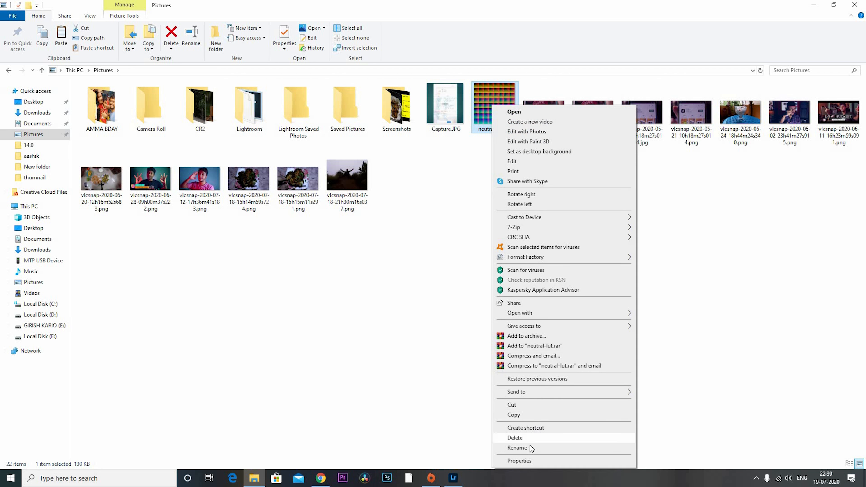
{"action": "left_click", "coordinate": [511, 438]}
{"action": "key", "text": "BackSpace"}
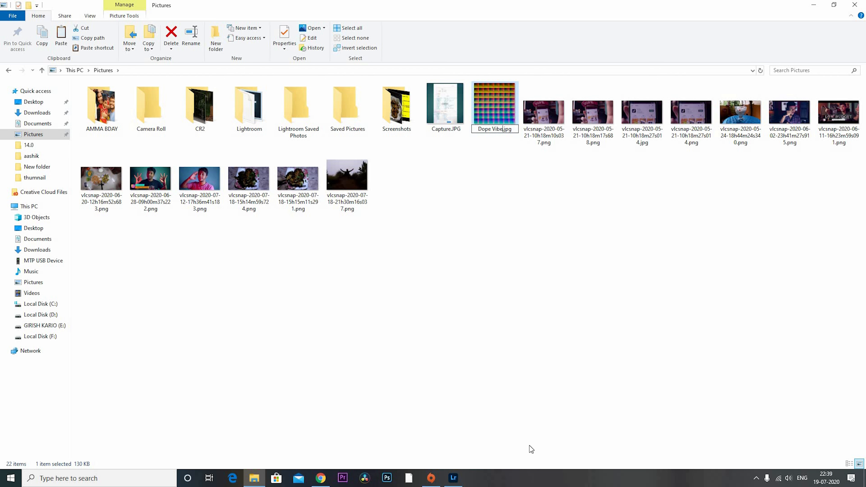
{"action": "type", "text": "z"}
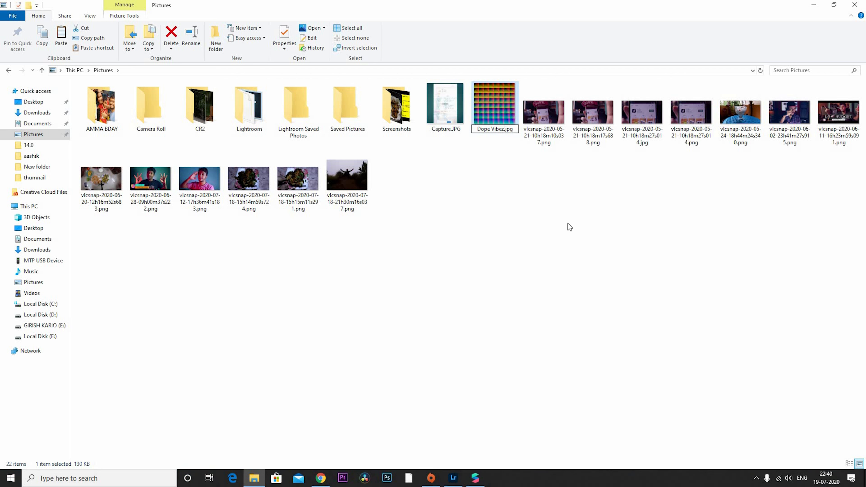
{"action": "key", "text": "Return"}
{"action": "left_click_drag", "start_coordinate": [540, 179], "coordinate": [865, 141]}
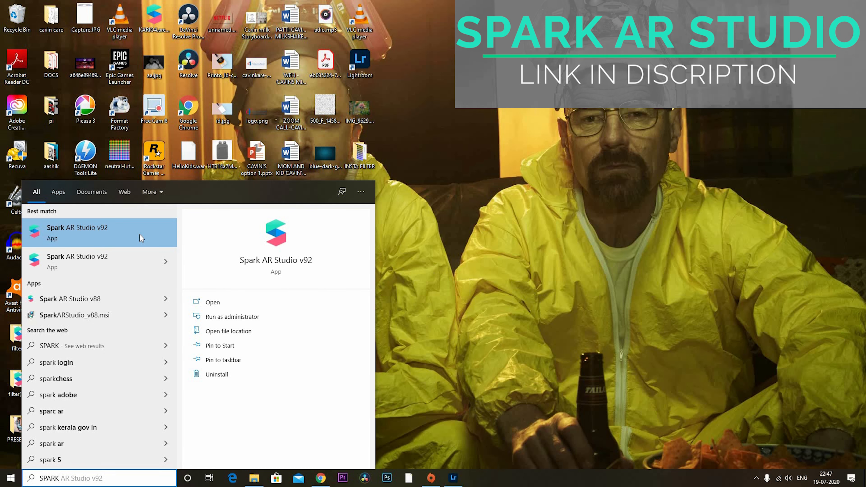
- Launch Spark AR Studio v92, create a new Face Tracking project and skip the What's New message
{"action": "left_click", "coordinate": [140, 234]}
{"action": "left_click", "coordinate": [329, 167]}
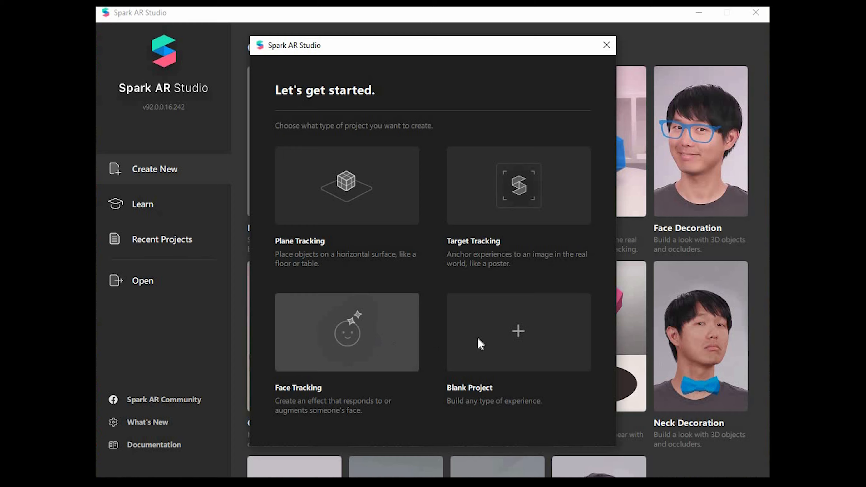
{"action": "left_click", "coordinate": [344, 330]}
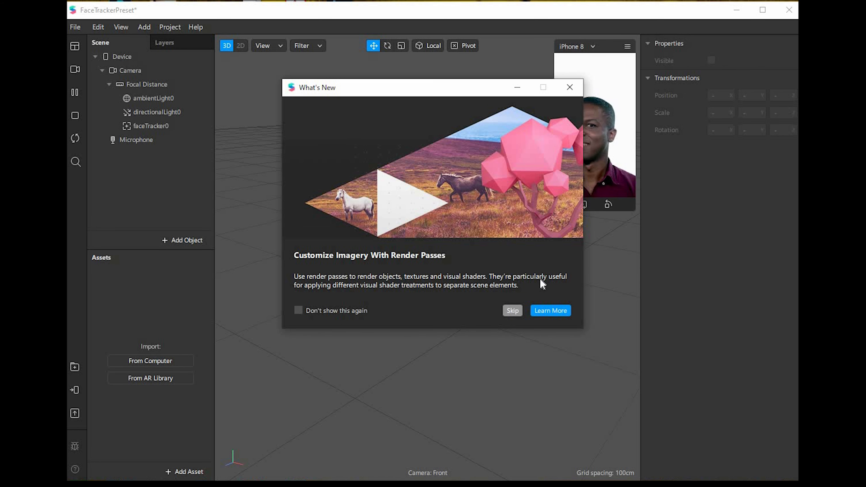
{"action": "left_click", "coordinate": [510, 313]}
- While choosing assets to import, move color.arp from the Desktop's INSTA FILTER folder into the Pictures folder
{"action": "left_click", "coordinate": [150, 361]}
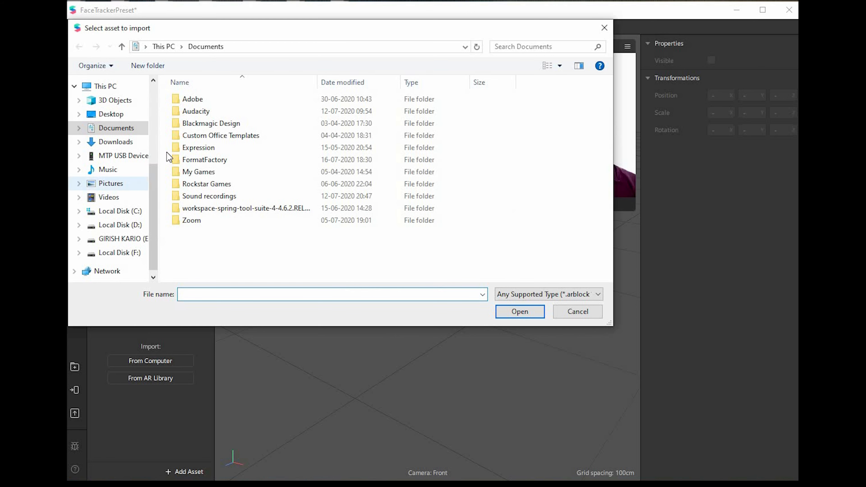
{"action": "left_click", "coordinate": [119, 184]}
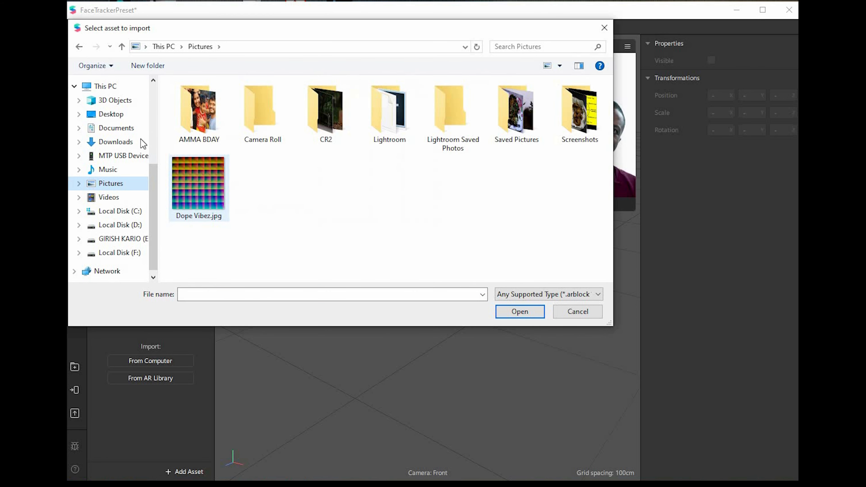
{"action": "left_click", "coordinate": [126, 117]}
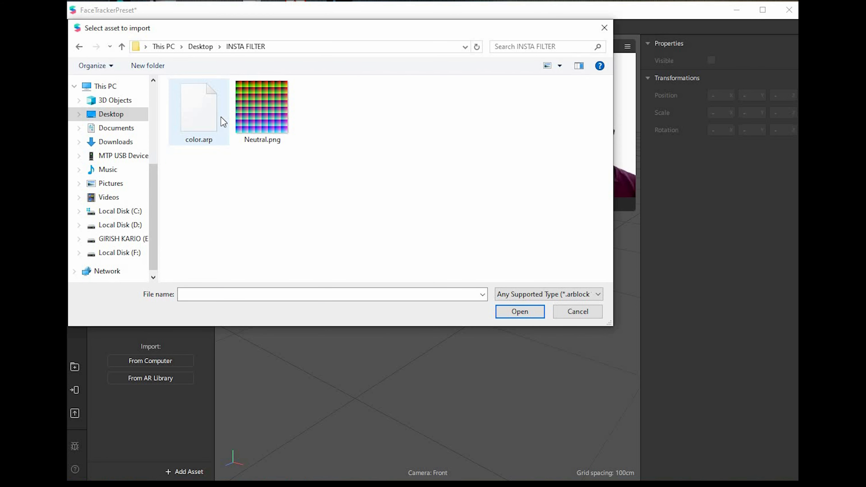
{"action": "left_click", "coordinate": [222, 121]}
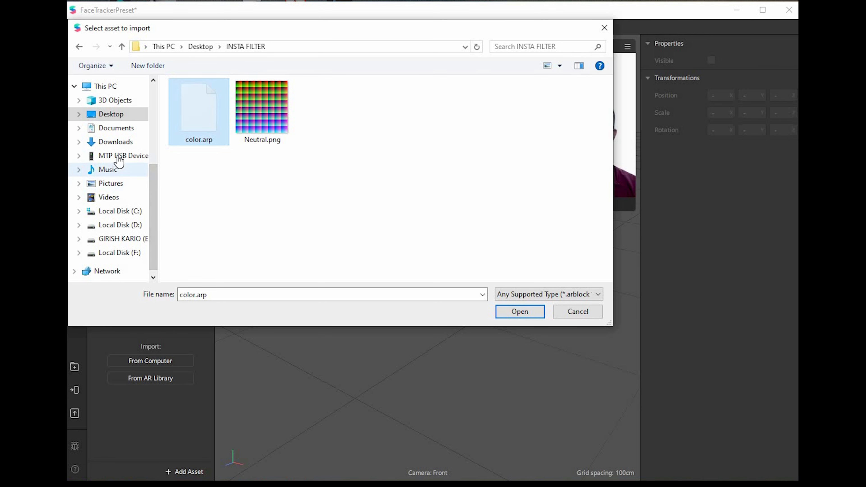
{"action": "left_click", "coordinate": [116, 184]}
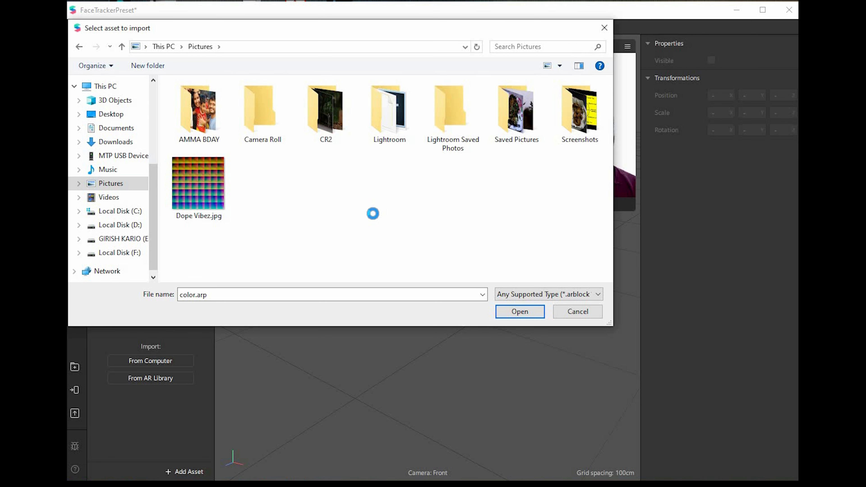
- Import Dope Vibez.jpg and color.arp together from the Pictures folder as project assets
{"action": "left_click", "coordinate": [204, 191]}
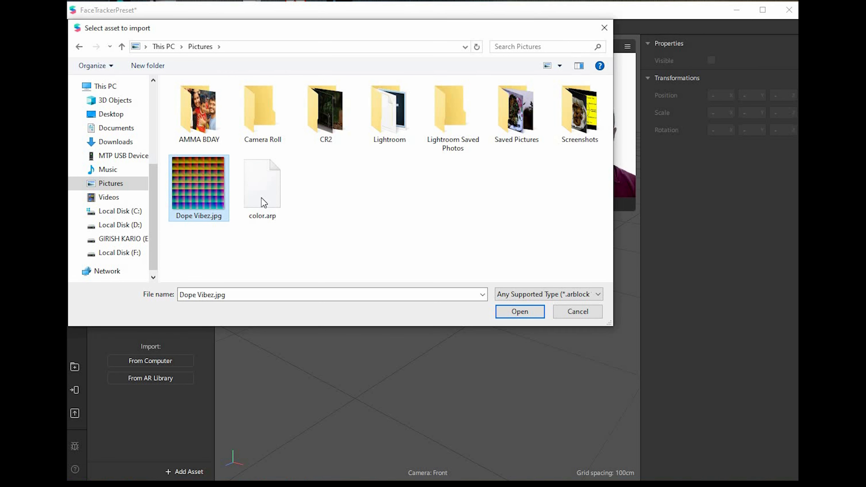
{"action": "left_click", "coordinate": [262, 188], "text": "ctrl"}
{"action": "key", "text": "Return"}
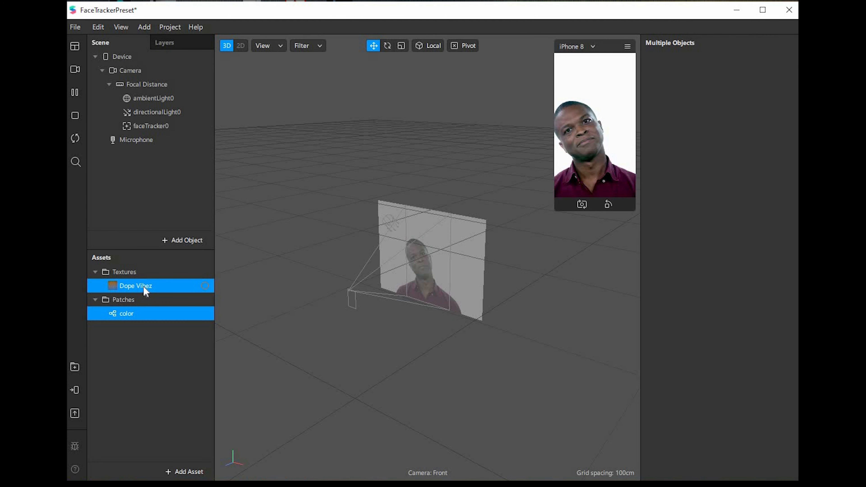
{"action": "left_click", "coordinate": [161, 334]}
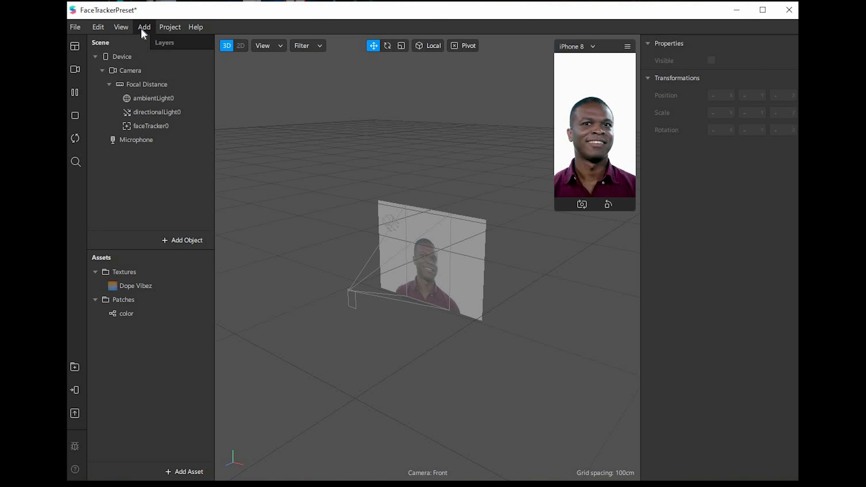
- Show the Patch Editor and add a Face Mesh to the scene
{"action": "left_click", "coordinate": [125, 33]}
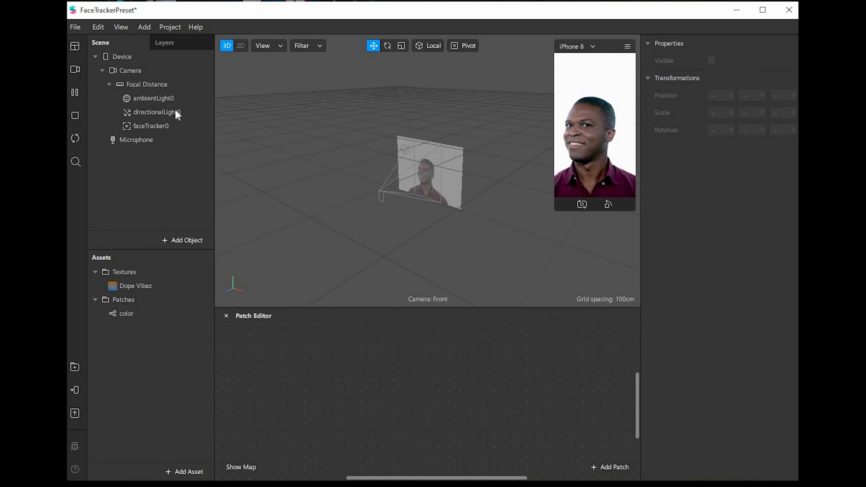
{"action": "left_click", "coordinate": [165, 85]}
{"action": "right_click", "coordinate": [165, 86]}
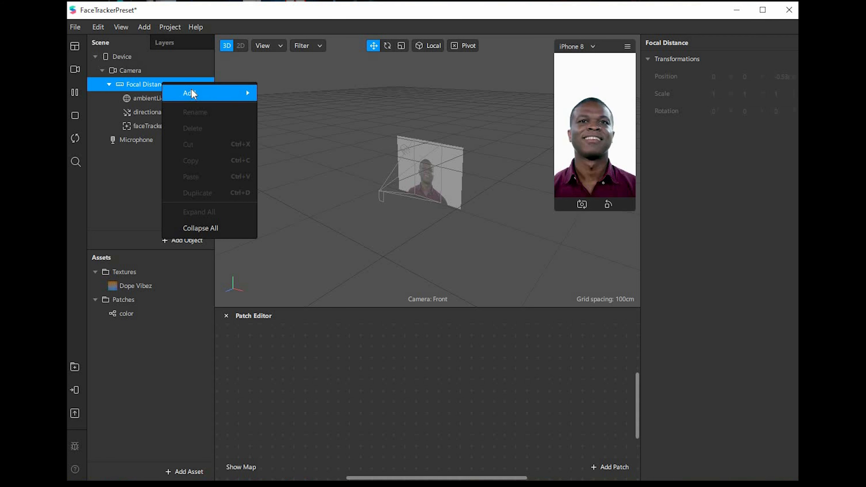
{"action": "mouse_move", "coordinate": [191, 92]}
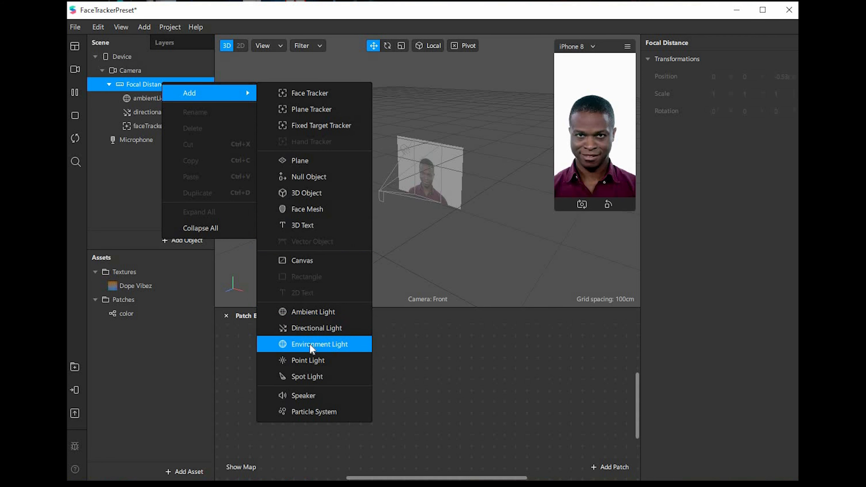
{"action": "left_click", "coordinate": [308, 209]}
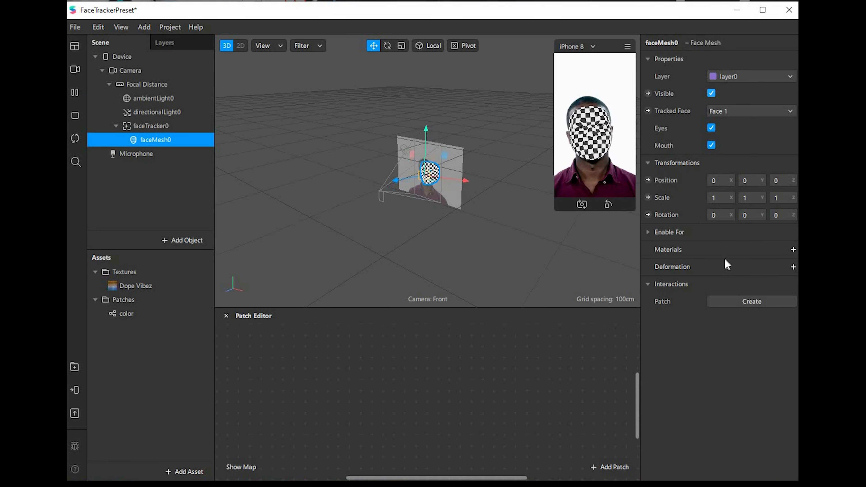
- Create a new material for the face mesh and name it Retouch
{"action": "left_click", "coordinate": [793, 250]}
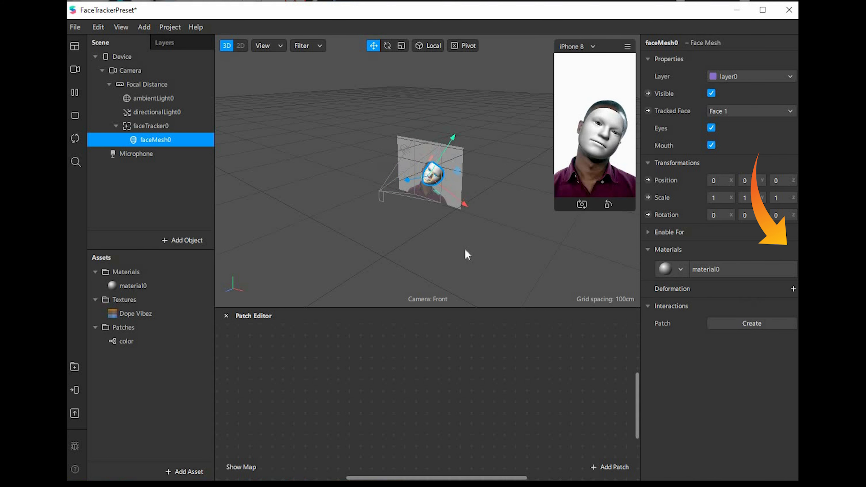
{"action": "double_click", "coordinate": [132, 286]}
{"action": "type", "text": "Retouch"}
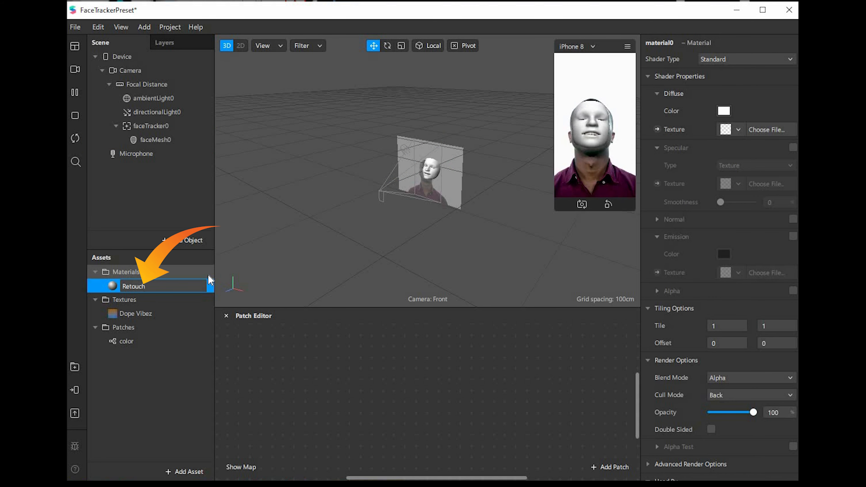
{"action": "left_click", "coordinate": [252, 256]}
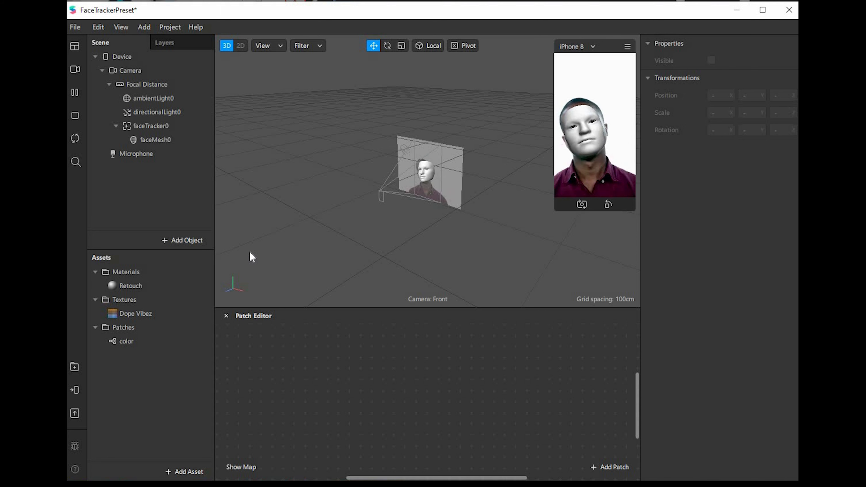
- Set the Retouch material's shader type to Retouching and its skin smoothing to 18%
{"action": "left_click", "coordinate": [173, 285]}
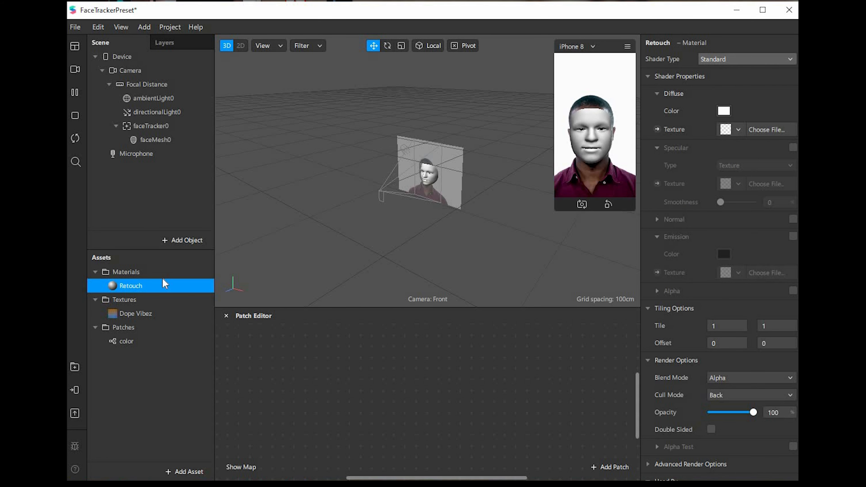
{"action": "left_click", "coordinate": [743, 59]}
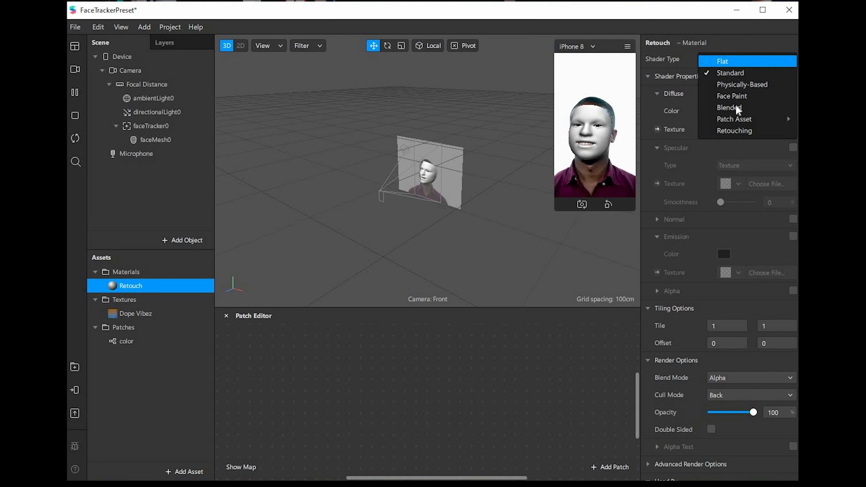
{"action": "left_click", "coordinate": [724, 131]}
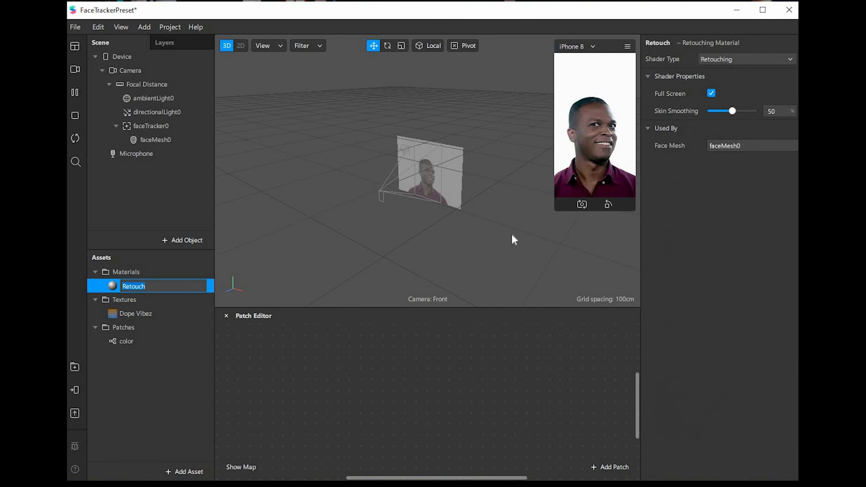
{"action": "left_click_drag", "start_coordinate": [732, 111], "coordinate": [718, 112]}
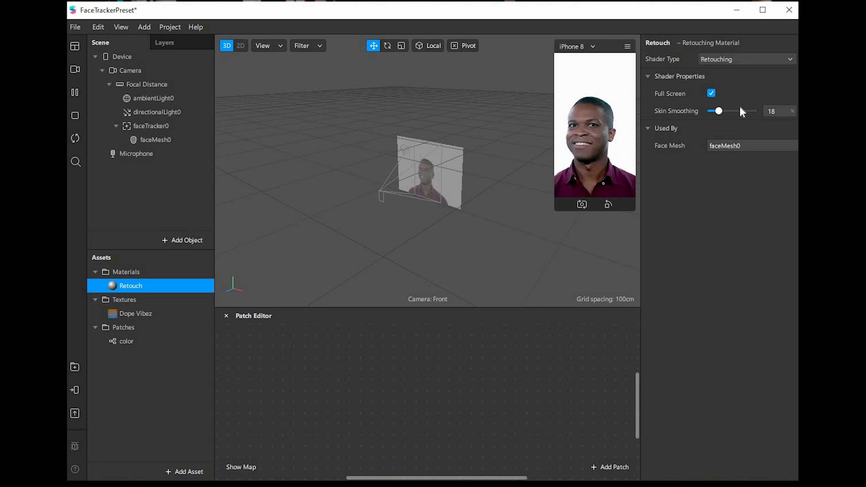
- Add a canvas under Focal Distance and place a rectangle inside that canvas
{"action": "right_click", "coordinate": [135, 84]}
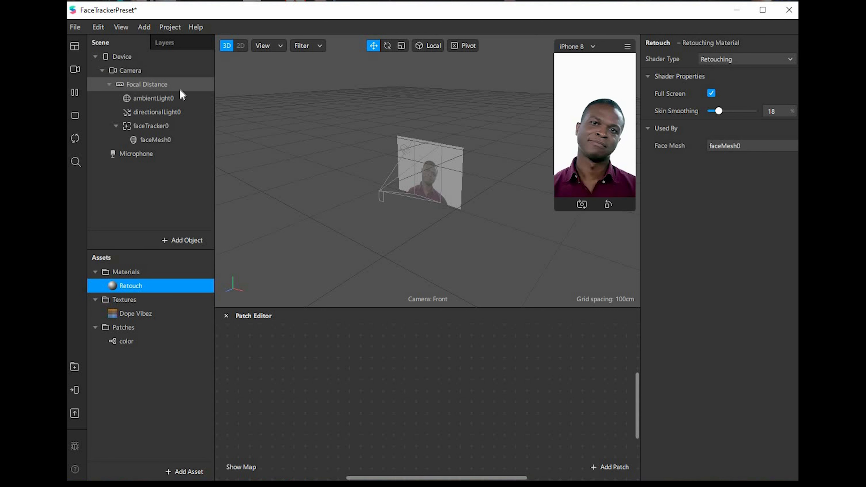
{"action": "mouse_move", "coordinate": [219, 94]}
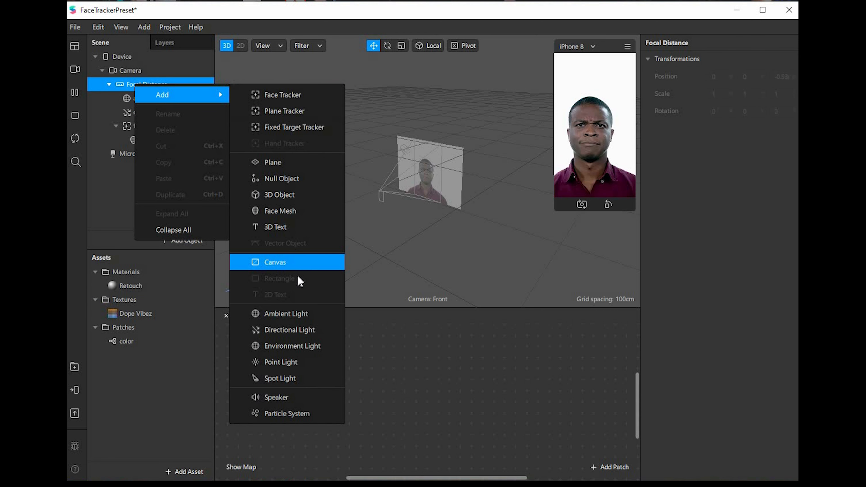
{"action": "left_click", "coordinate": [293, 264]}
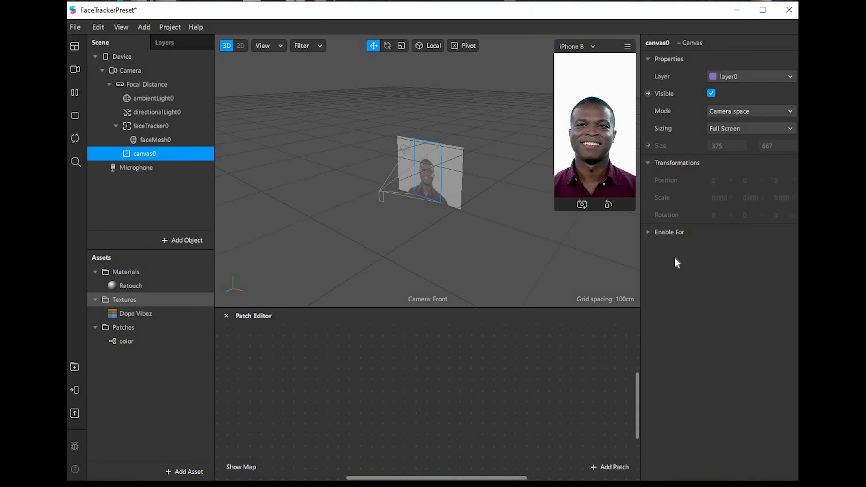
{"action": "right_click", "coordinate": [157, 154]}
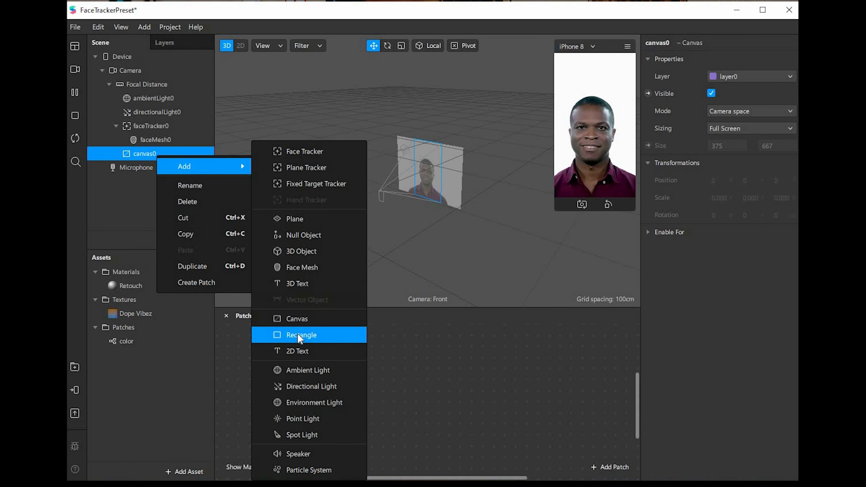
{"action": "left_click", "coordinate": [299, 333]}
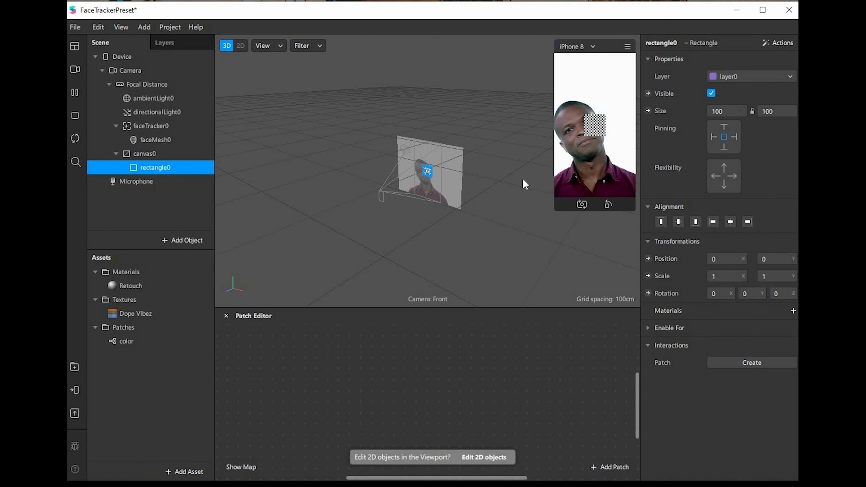
- Make the rectangle fill the full width and height of its canvas
{"action": "left_click", "coordinate": [717, 112]}
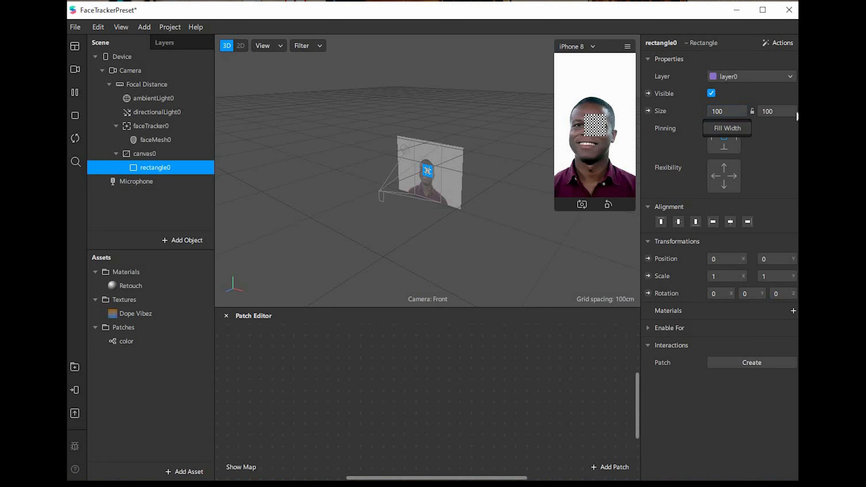
{"action": "left_click", "coordinate": [727, 128]}
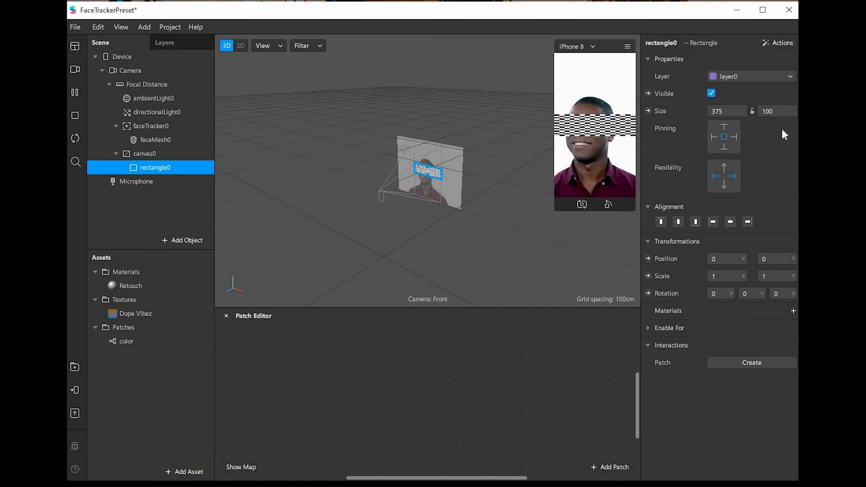
{"action": "left_click", "coordinate": [773, 111]}
{"action": "left_click", "coordinate": [776, 128]}
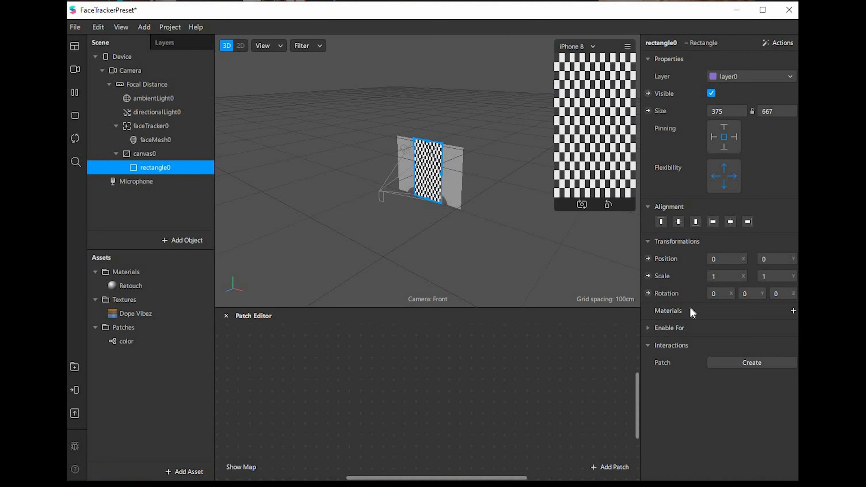
- Create a new material for the rectangle and name it Color Grade
{"action": "left_click", "coordinate": [792, 311]}
{"action": "double_click", "coordinate": [163, 300]}
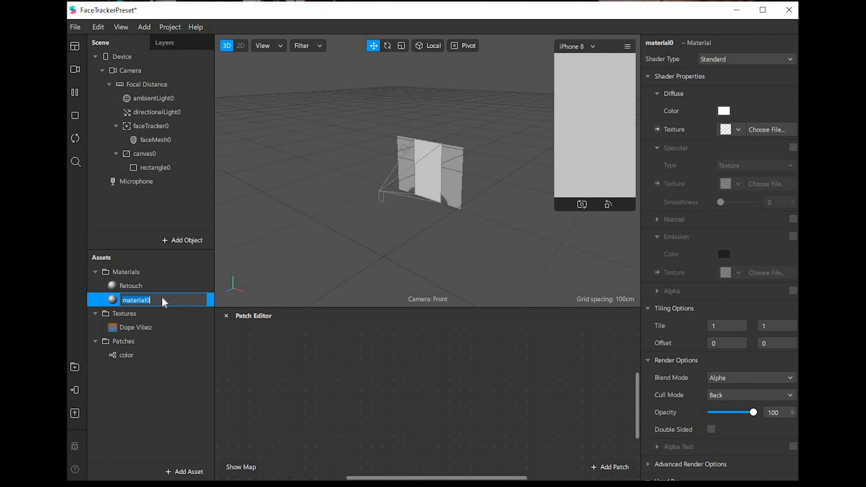
{"action": "type", "text": "d"}
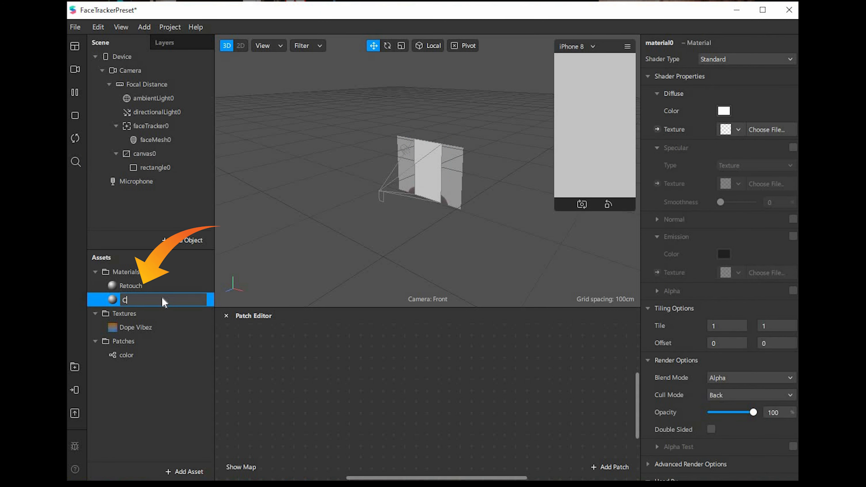
{"action": "type", "text": "olor Grade"}
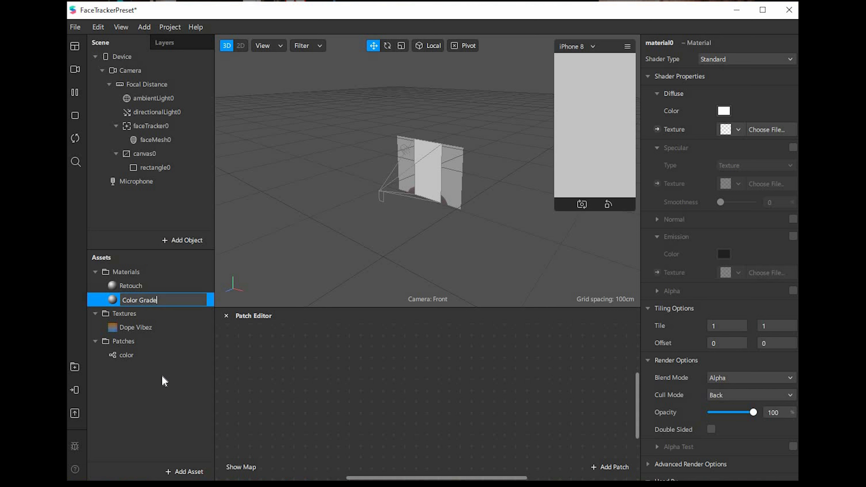
{"action": "left_click", "coordinate": [167, 412]}
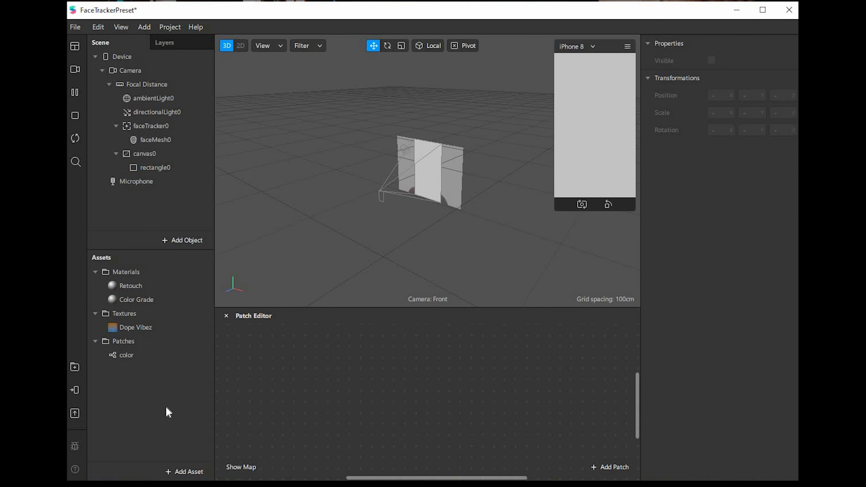
- Set the Color Grade material's shader type to Flat and create a patch for its diffuse texture
{"action": "left_click", "coordinate": [155, 300]}
{"action": "left_click", "coordinate": [728, 65]}
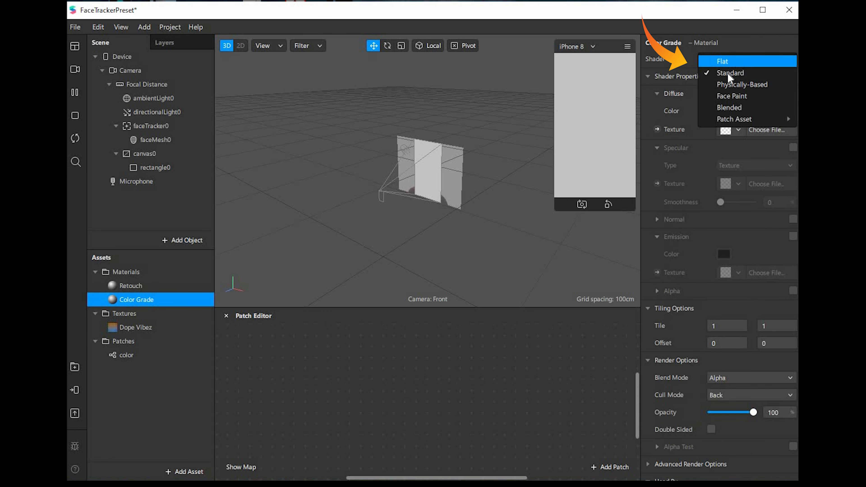
{"action": "left_click", "coordinate": [734, 61]}
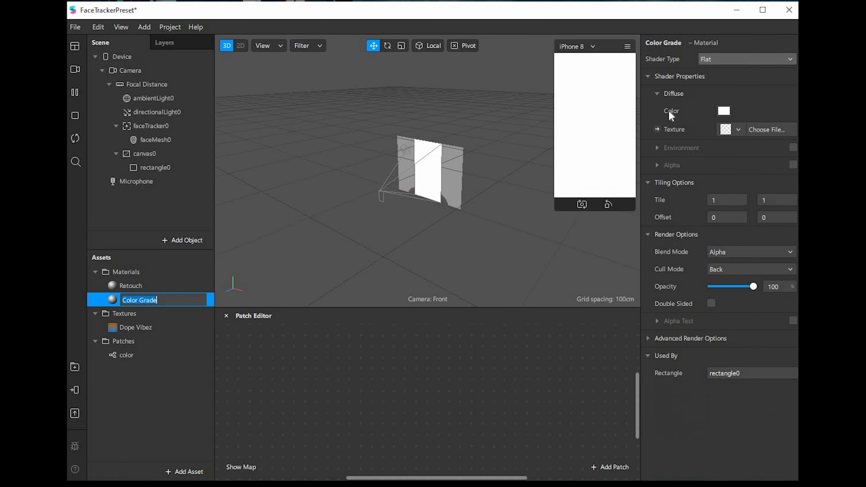
{"action": "left_click", "coordinate": [656, 129]}
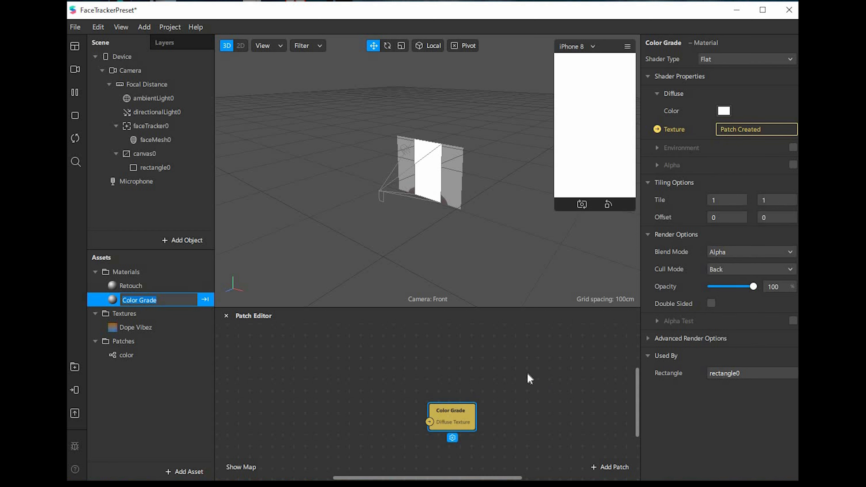
{"action": "left_click_drag", "start_coordinate": [441, 407], "coordinate": [506, 372]}
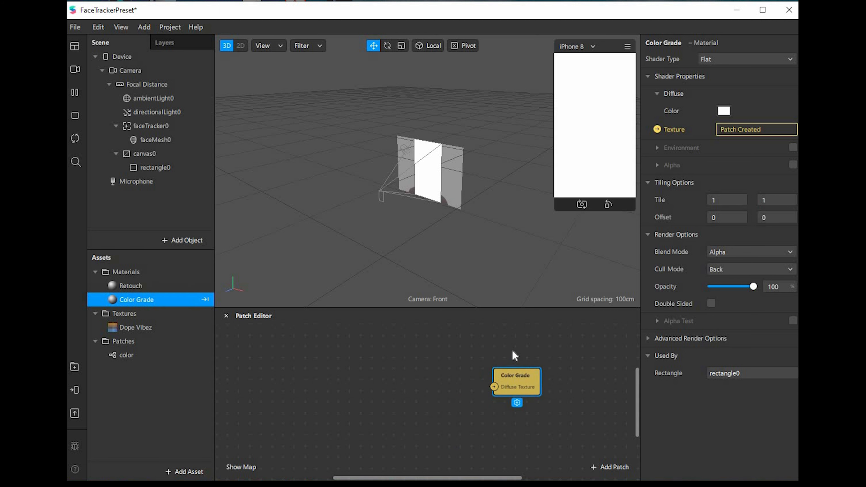
- Extract the camera's texture and add it as a patch to the left of the Color Grade patch
{"action": "left_click", "coordinate": [123, 68]}
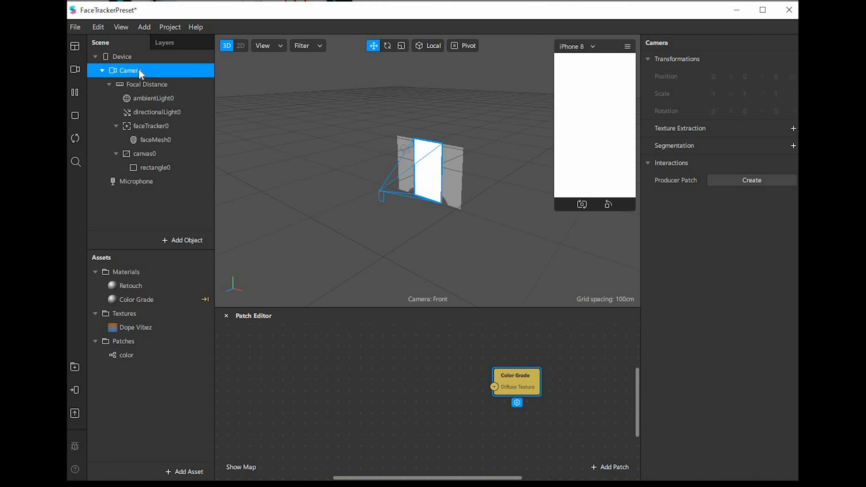
{"action": "left_click", "coordinate": [793, 129]}
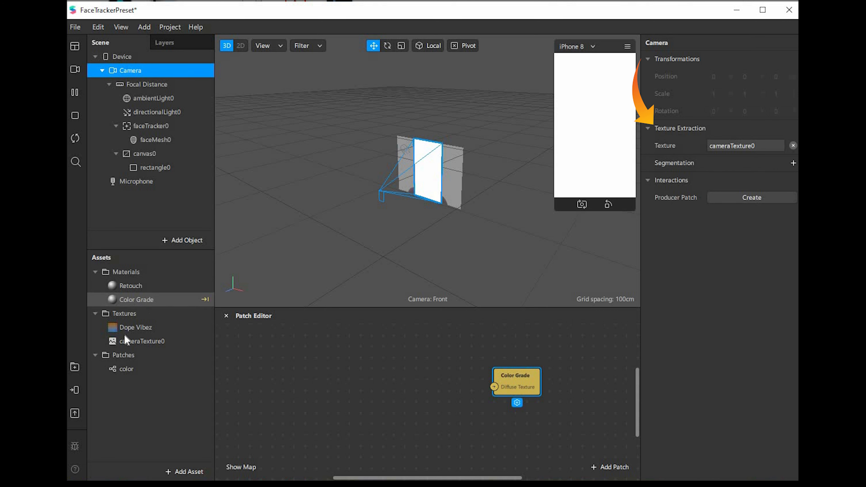
{"action": "left_click_drag", "start_coordinate": [133, 343], "coordinate": [356, 398]}
{"action": "left_click_drag", "start_coordinate": [409, 382], "coordinate": [388, 372]}
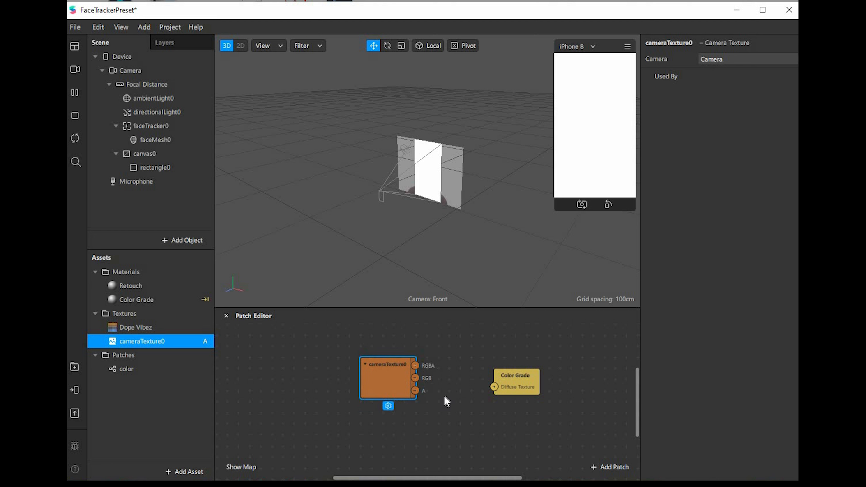
- Add the Dope Vibez texture and the color patch asset to the Patch Editor, with both textures left of the FastColorLUT patch
{"action": "left_click_drag", "start_coordinate": [135, 327], "coordinate": [258, 358]}
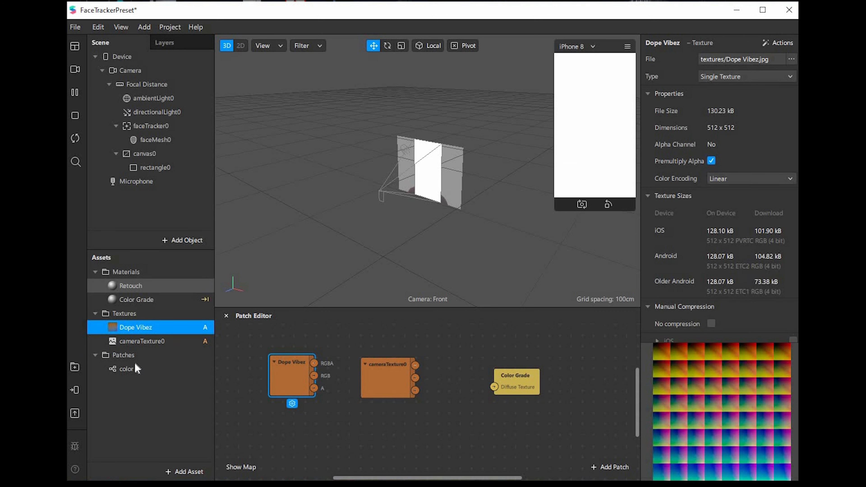
{"action": "left_click_drag", "start_coordinate": [155, 372], "coordinate": [394, 420]}
{"action": "left_click_drag", "start_coordinate": [381, 380], "coordinate": [281, 437]}
{"action": "left_click_drag", "start_coordinate": [362, 427], "coordinate": [377, 386]}
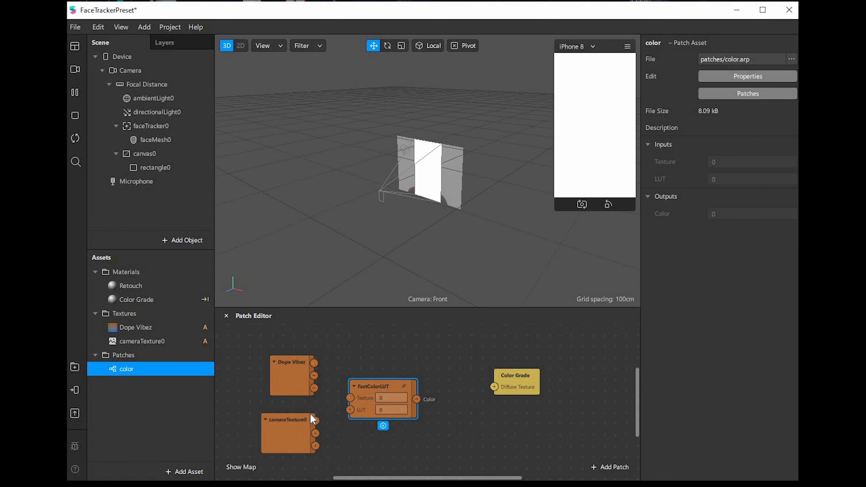
- Connect cameraTexture0 to FastColorLUT's Texture input, Dope Vibez to its LUT input, and its Color output to Color Grade's Diffuse Texture
{"action": "left_click", "coordinate": [308, 433]}
{"action": "left_click_drag", "start_coordinate": [305, 440], "coordinate": [293, 341]}
{"action": "left_click_drag", "start_coordinate": [295, 377], "coordinate": [298, 423]}
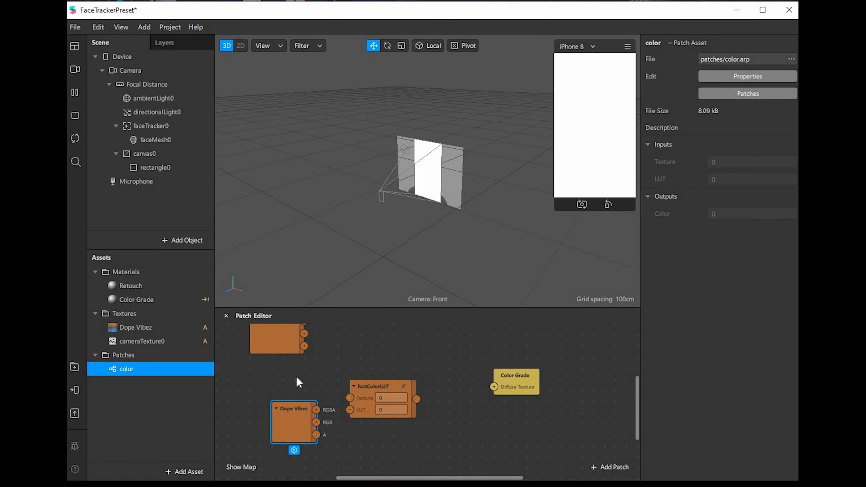
{"action": "left_click_drag", "start_coordinate": [286, 341], "coordinate": [348, 410]}
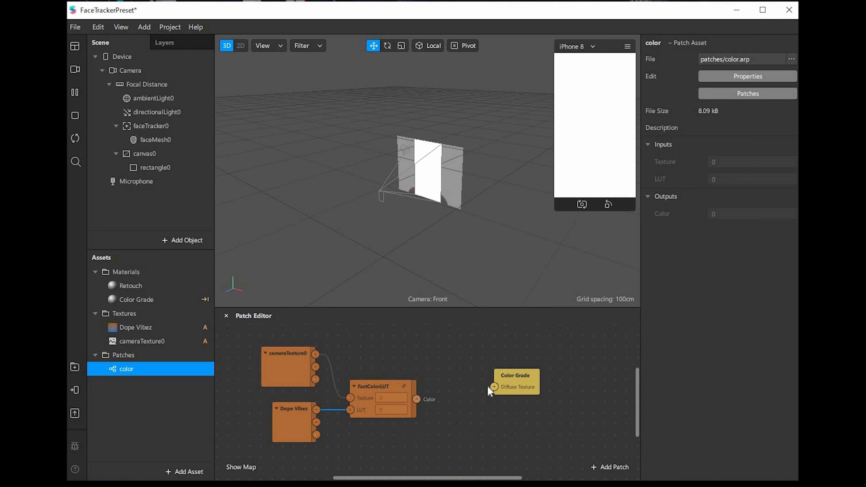
{"action": "mouse_move", "coordinate": [290, 431]}
{"action": "left_mouse_down"}
{"action": "mouse_move", "coordinate": [281, 434]}
{"action": "mouse_move", "coordinate": [297, 436]}
{"action": "left_mouse_up"}
{"action": "mouse_move", "coordinate": [523, 393]}
{"action": "left_mouse_down"}
{"action": "mouse_move", "coordinate": [526, 403]}
{"action": "mouse_move", "coordinate": [514, 403]}
{"action": "left_mouse_up"}
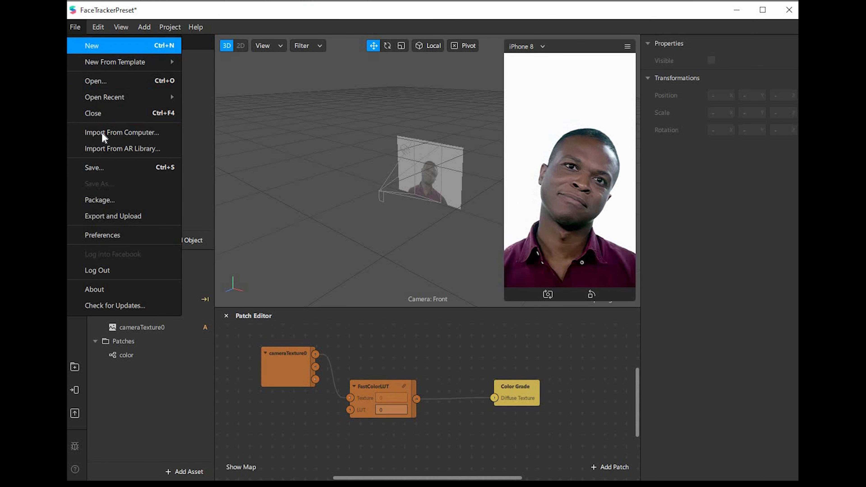
- Import igloo insta.jpg from the Pictures folder and connect its texture patch to FastColorLUT's LUT input
{"action": "left_click", "coordinate": [103, 138]}
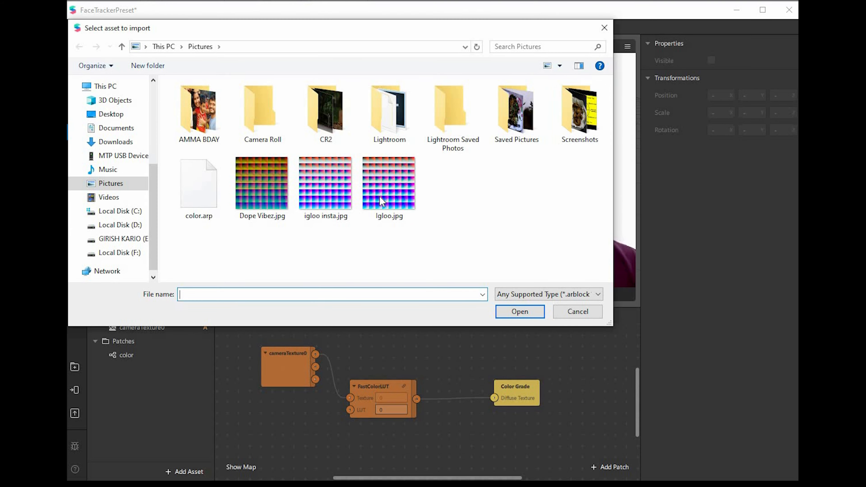
{"action": "double_click", "coordinate": [324, 204]}
{"action": "left_click_drag", "start_coordinate": [187, 343], "coordinate": [305, 423]}
{"action": "left_click_drag", "start_coordinate": [320, 417], "coordinate": [348, 417]}
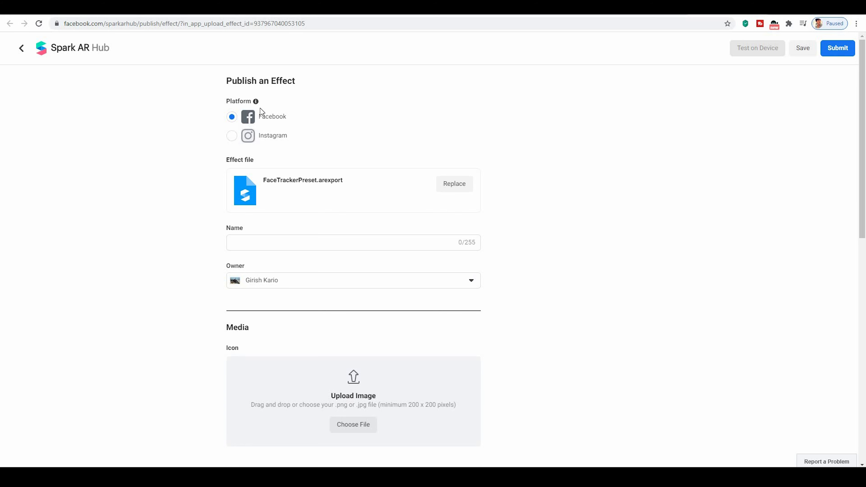
- In Spark AR Hub, name the Instagram effect Igloo and assign it the Appearance and Weird & Scary categories
{"action": "left_click", "coordinate": [293, 241]}
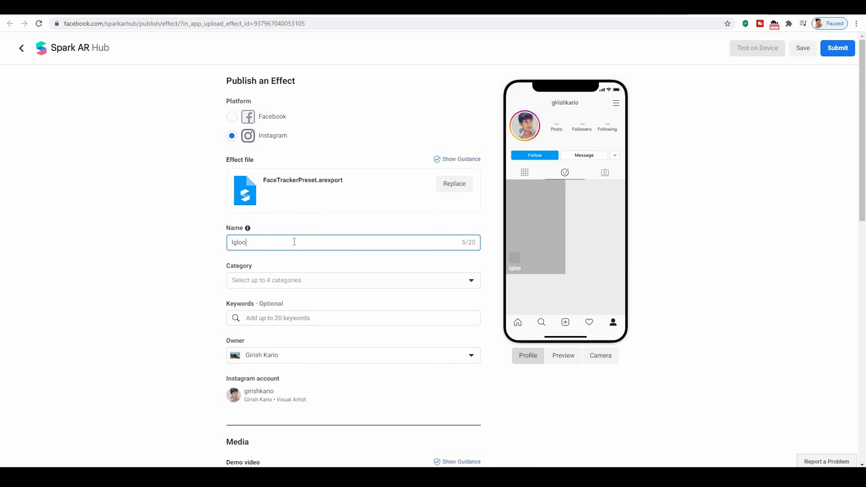
{"action": "left_click", "coordinate": [251, 284]}
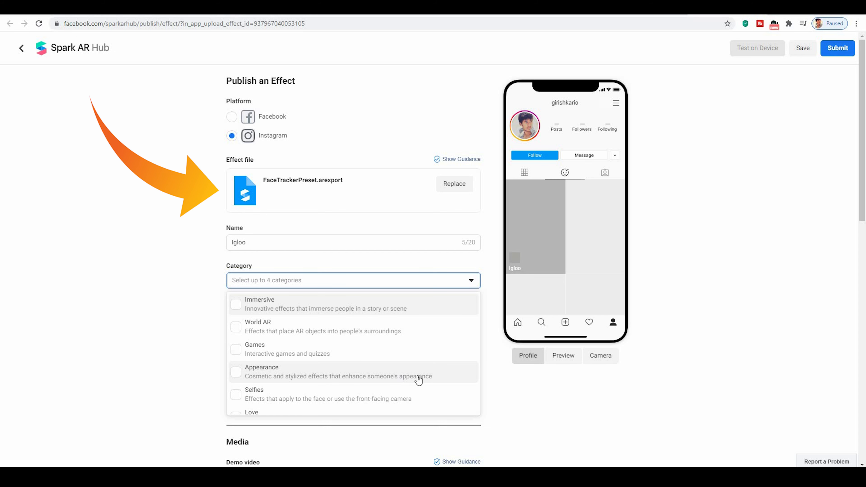
{"action": "scroll", "coordinate": [315, 368], "scroll_direction": "down", "scroll_amount": 2}
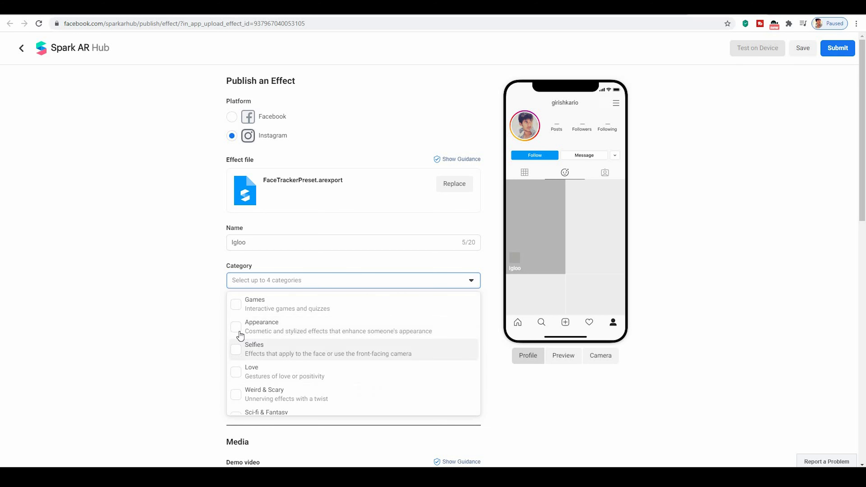
{"action": "left_click", "coordinate": [237, 328]}
{"action": "left_click", "coordinate": [360, 356]}
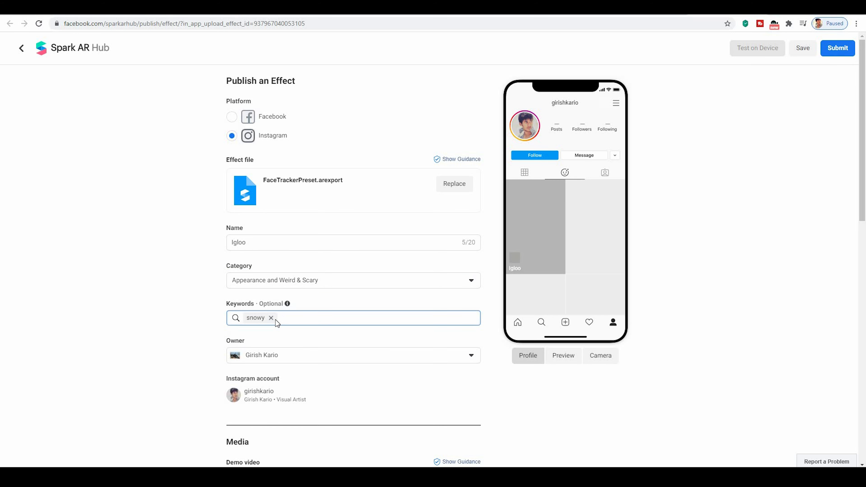
- Add the keywords white and clear to the effect
{"action": "key", "text": "Return"}
{"action": "type", "text": "clear"}
{"action": "key", "text": "Return"}
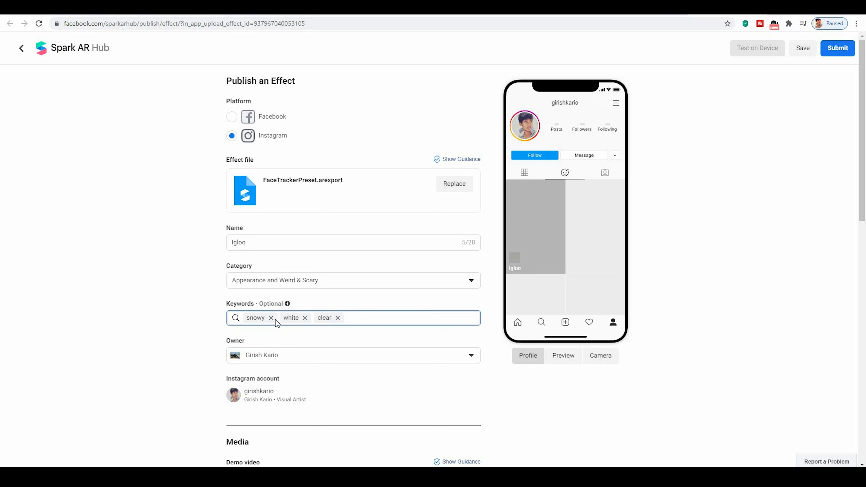
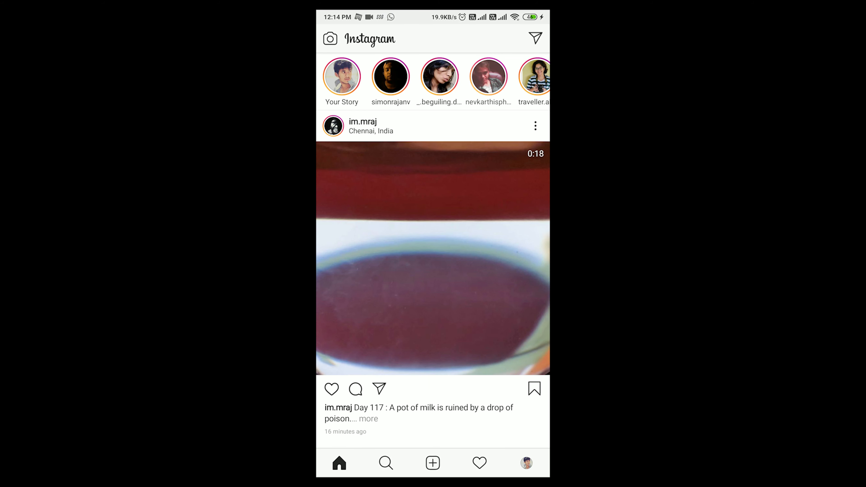
- Switch to Instagram on the phone, open the Igloo effect from its activity notification and record a demo clip with it
{"action": "left_click", "coordinate": [479, 463]}
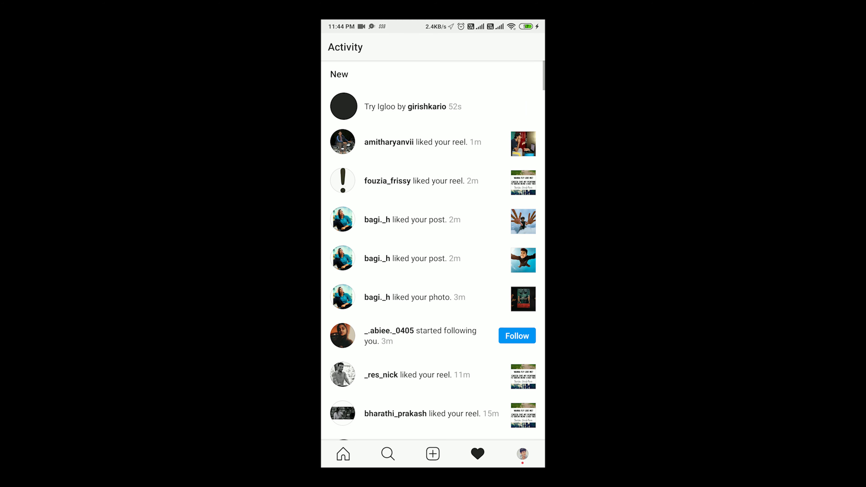
{"action": "left_click", "coordinate": [412, 107]}
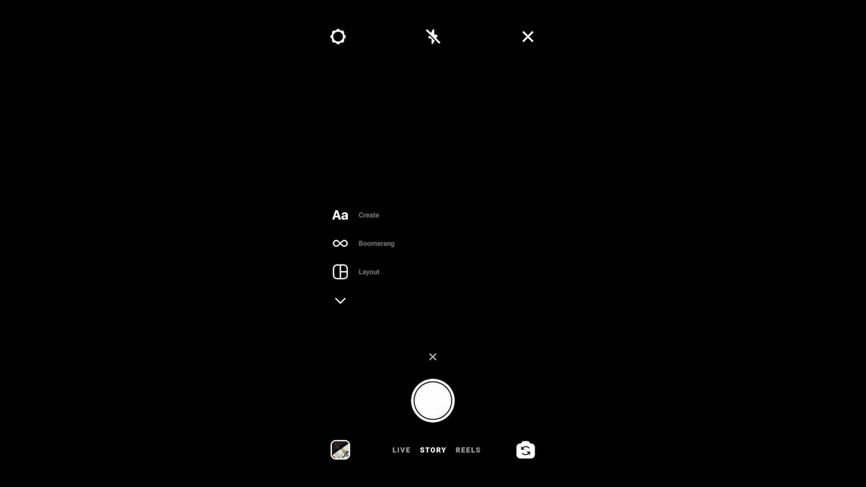
{"action": "left_click", "coordinate": [433, 272]}
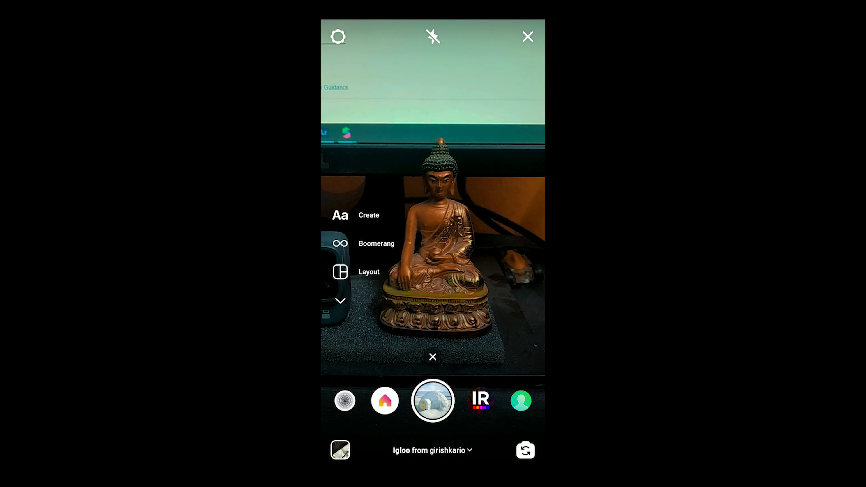
{"action": "left_click_drag", "start_coordinate": [432, 400], "coordinate": [432, 401]}
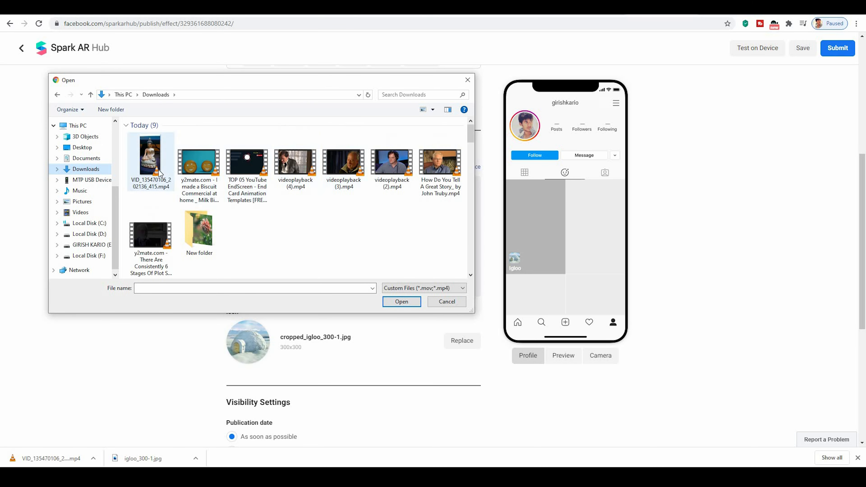
- Upload VID_135470106_202136_415.mp4 from the Downloads folder as the effect's demo video in Spark AR Hub
{"action": "left_click", "coordinate": [150, 147]}
{"action": "left_click", "coordinate": [401, 301]}
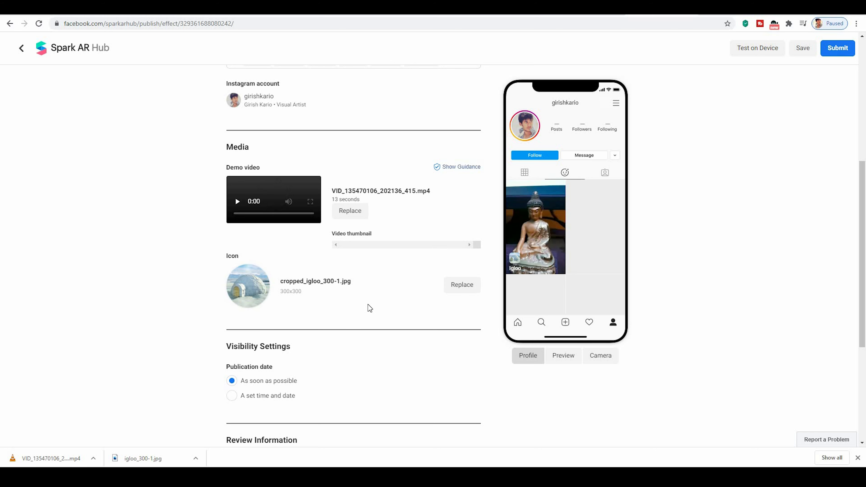
{"action": "left_click", "coordinate": [274, 307]}
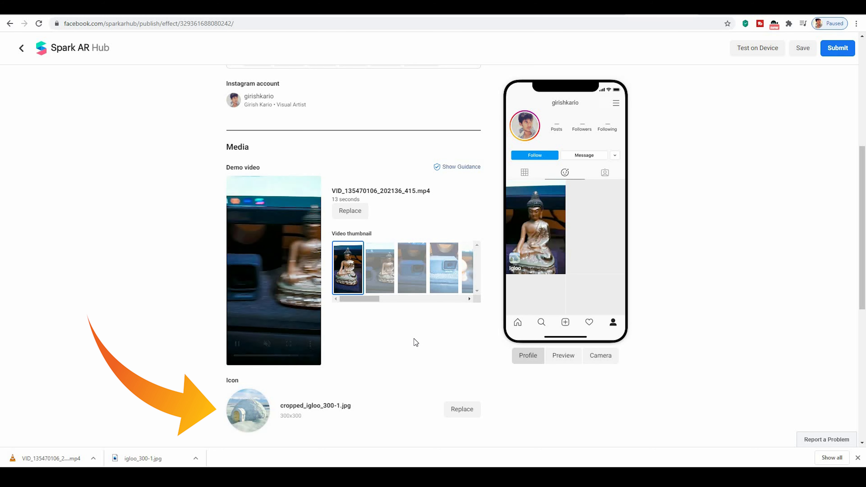
- Go over the remaining publishing settings and submit the effect for review
{"action": "scroll", "coordinate": [415, 342], "scroll_direction": "down", "scroll_amount": 5}
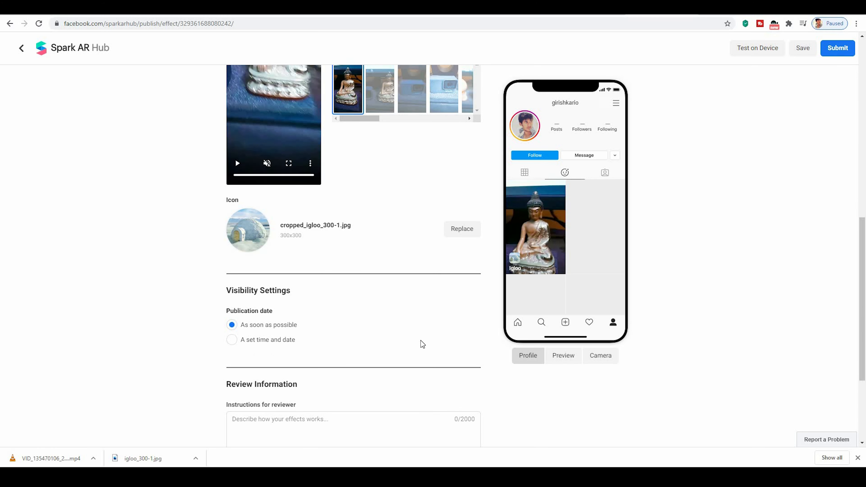
{"action": "scroll", "coordinate": [420, 339], "scroll_direction": "down", "scroll_amount": 3}
{"action": "left_click", "coordinate": [334, 339]}
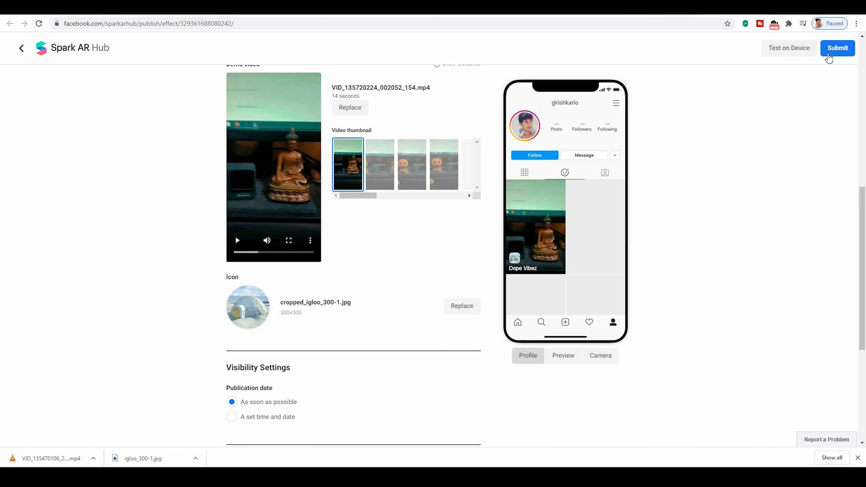
{"action": "left_click", "coordinate": [790, 50]}
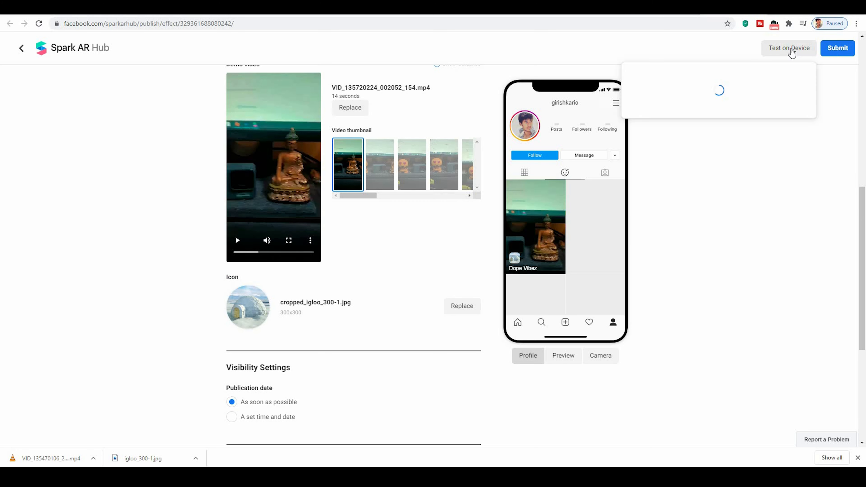
{"action": "left_click", "coordinate": [833, 50]}
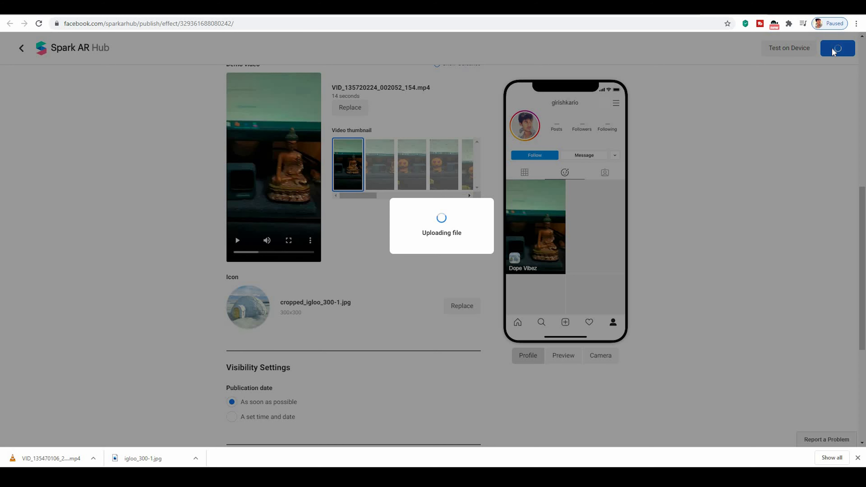
{"action": "left_click", "coordinate": [857, 457]}
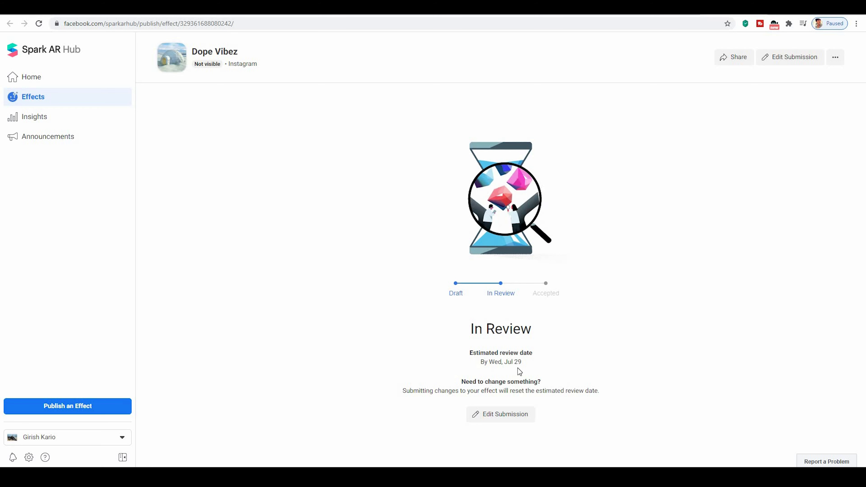
- Check the submitted effect's review status on its own page, the Home dashboard and the Effects list
{"action": "left_click_drag", "start_coordinate": [490, 373], "coordinate": [524, 367]}
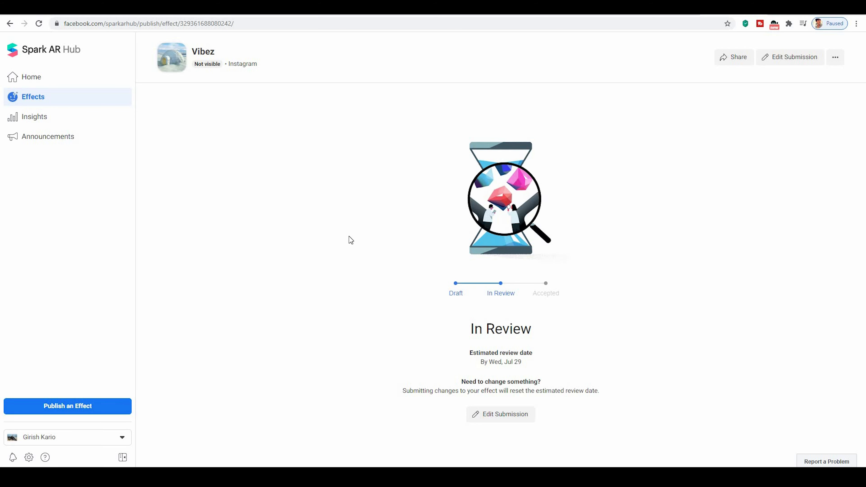
{"action": "left_click", "coordinate": [44, 81]}
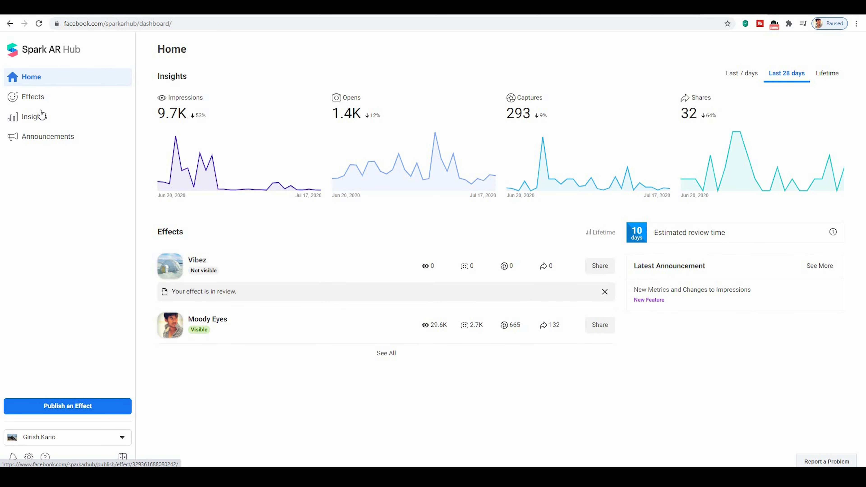
{"action": "left_click", "coordinate": [36, 97]}
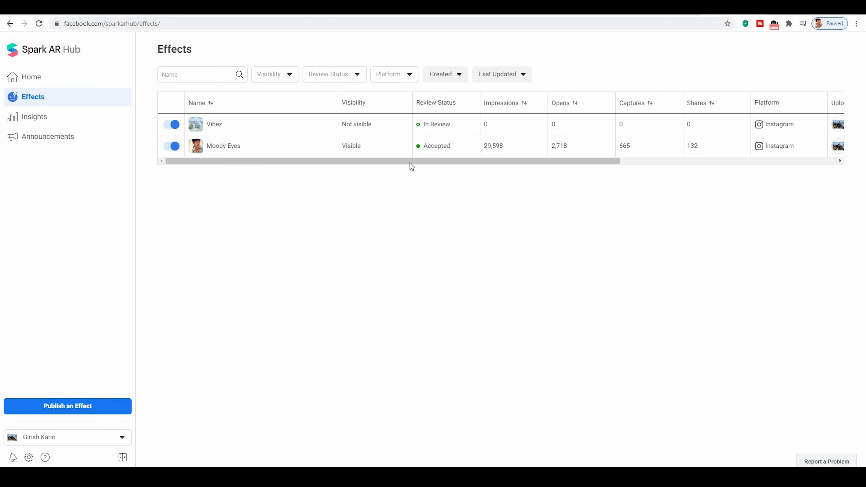
{"action": "left_click_drag", "start_coordinate": [295, 161], "coordinate": [213, 152]}
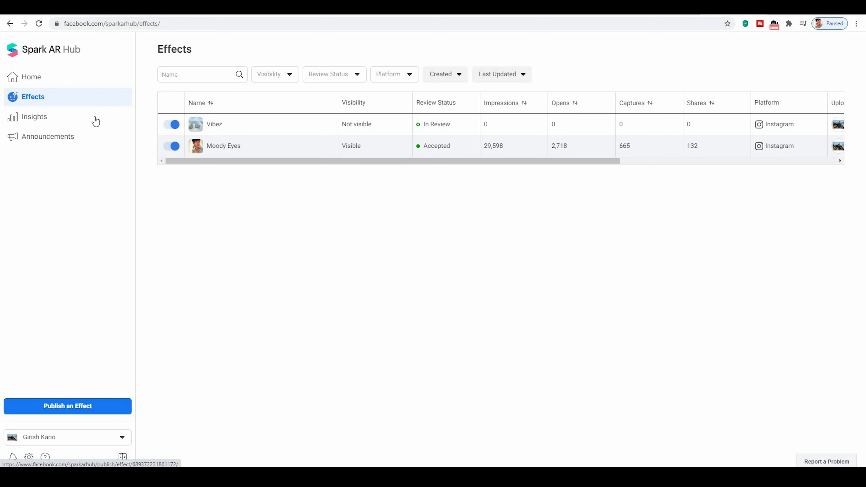
{"action": "left_click", "coordinate": [73, 111]}
{"action": "left_click", "coordinate": [73, 98]}
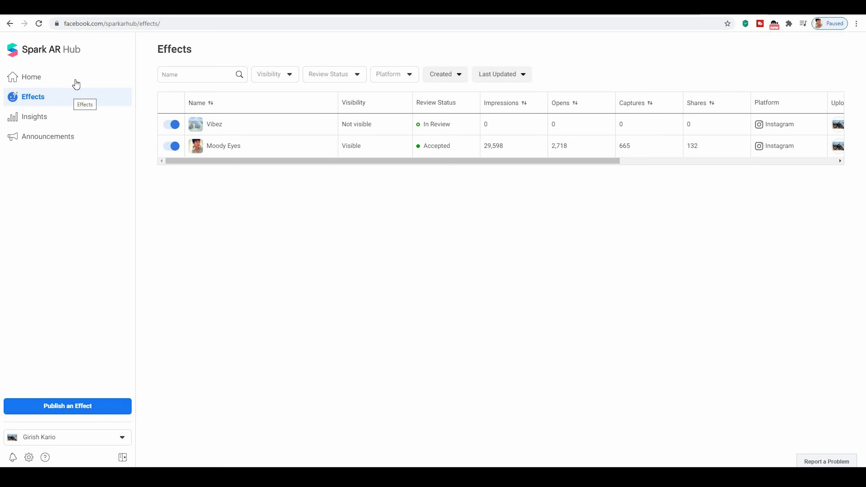
{"action": "left_click", "coordinate": [76, 83]}
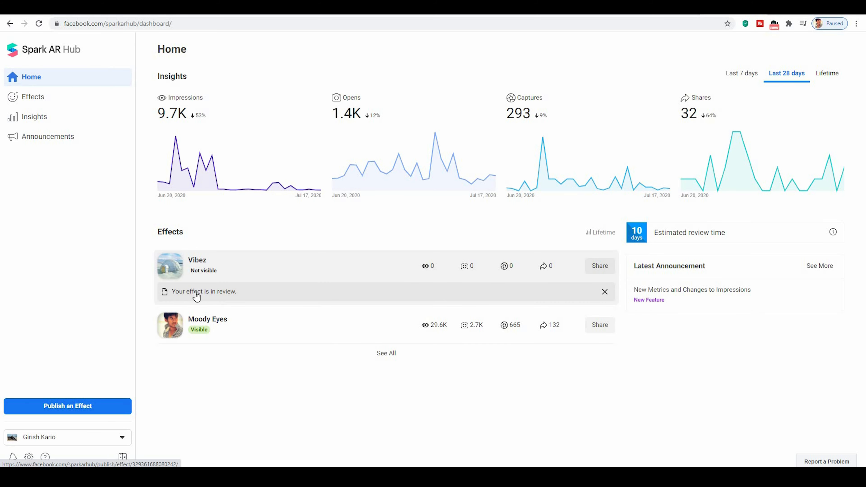
{"action": "left_click", "coordinate": [473, 290]}
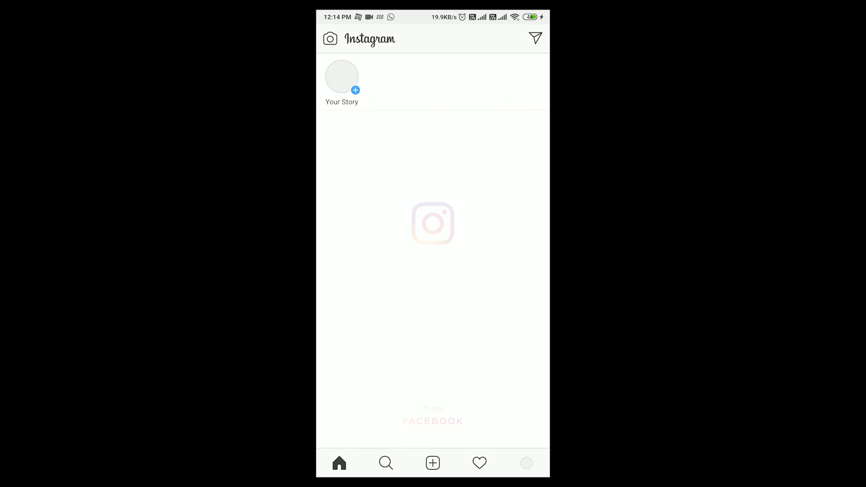
- In Instagram, look through the activity notifications and open the Moody Eyes effect from the profile's effects collection
{"action": "left_click", "coordinate": [479, 462]}
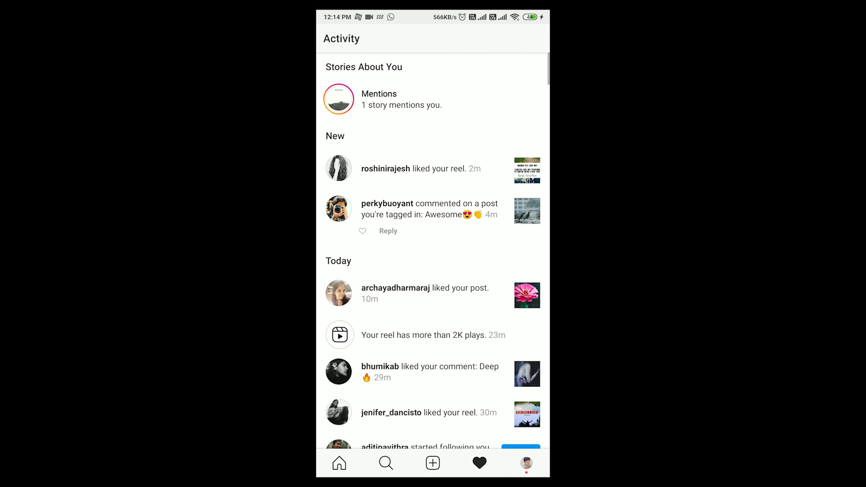
{"action": "scroll", "coordinate": [433, 250], "scroll_direction": "down", "scroll_amount": 3}
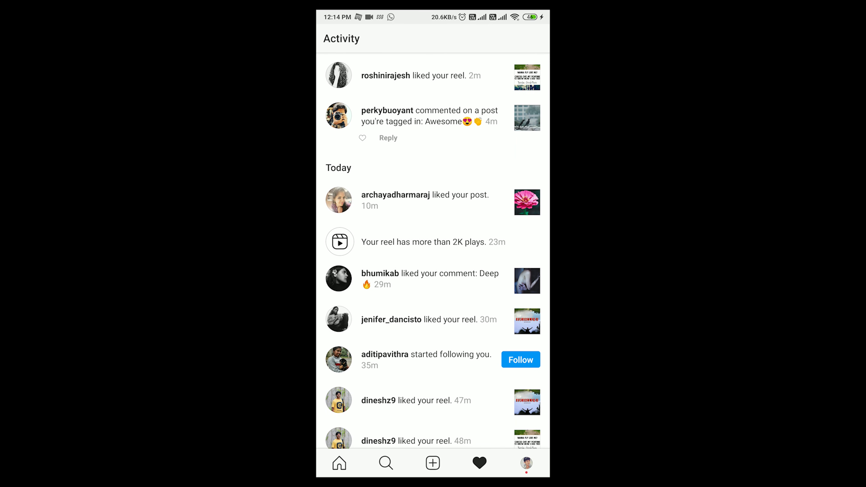
{"action": "left_click", "coordinate": [526, 463]}
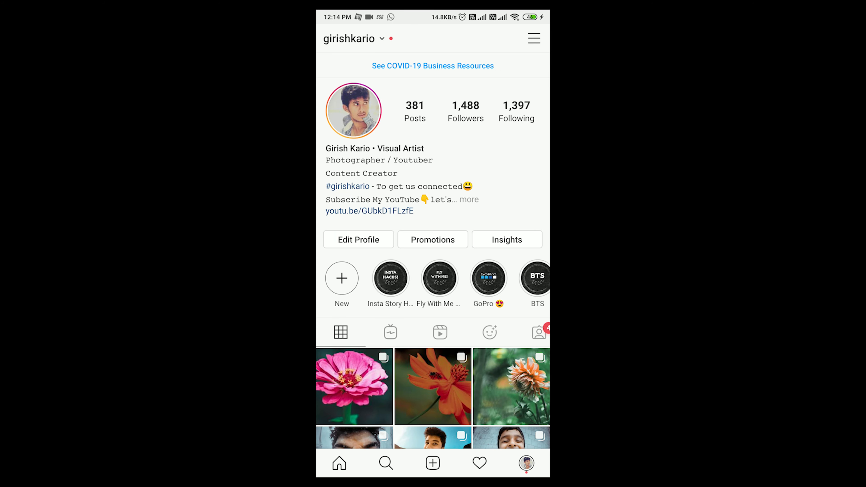
{"action": "scroll", "coordinate": [433, 307], "scroll_direction": "down", "scroll_amount": 3}
{"action": "scroll", "coordinate": [432, 357], "scroll_direction": "right", "scroll_amount": 5}
{"action": "scroll", "coordinate": [433, 358], "scroll_direction": "right", "scroll_amount": 5}
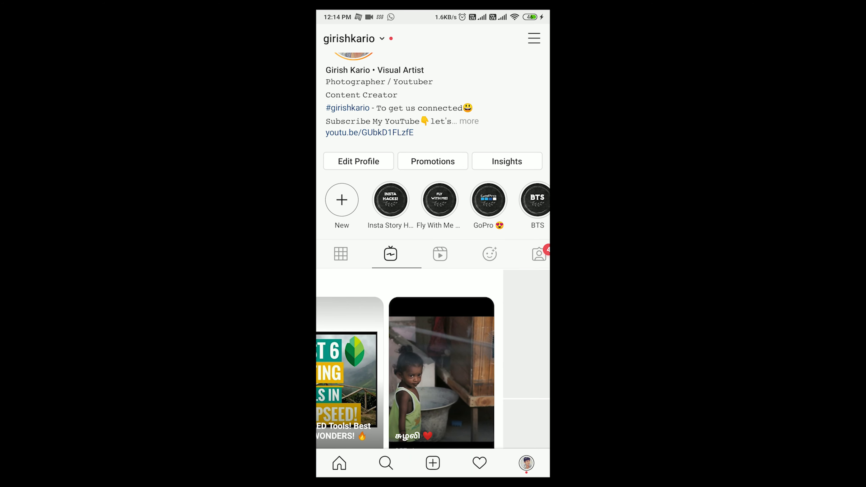
{"action": "scroll", "coordinate": [432, 358], "scroll_direction": "right", "scroll_amount": 5}
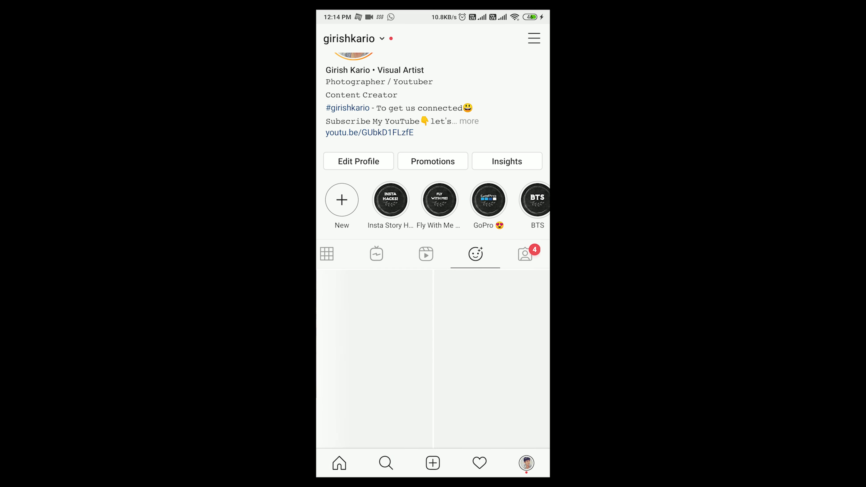
{"action": "scroll", "coordinate": [433, 307], "scroll_direction": "down", "scroll_amount": 1}
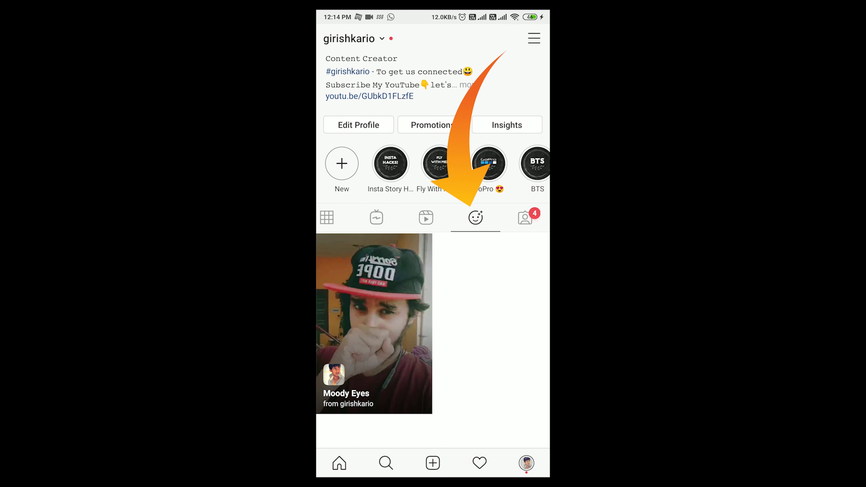
{"action": "left_click", "coordinate": [373, 323]}
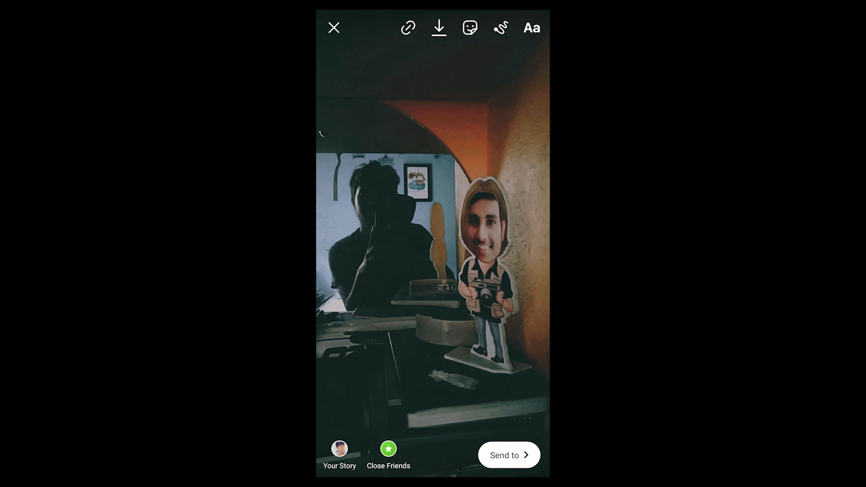
- Save the Moody Eyes photo to the phone without posting it, and capture another shot with the effect
{"action": "left_click", "coordinate": [439, 28]}
{"action": "left_click", "coordinate": [333, 28]}
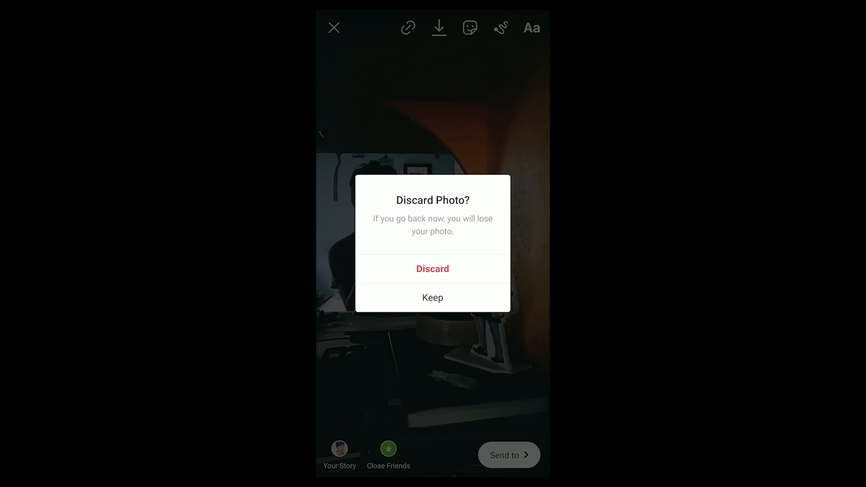
{"action": "left_click", "coordinate": [432, 269]}
{"action": "left_click_drag", "start_coordinate": [432, 407], "coordinate": [433, 408]}
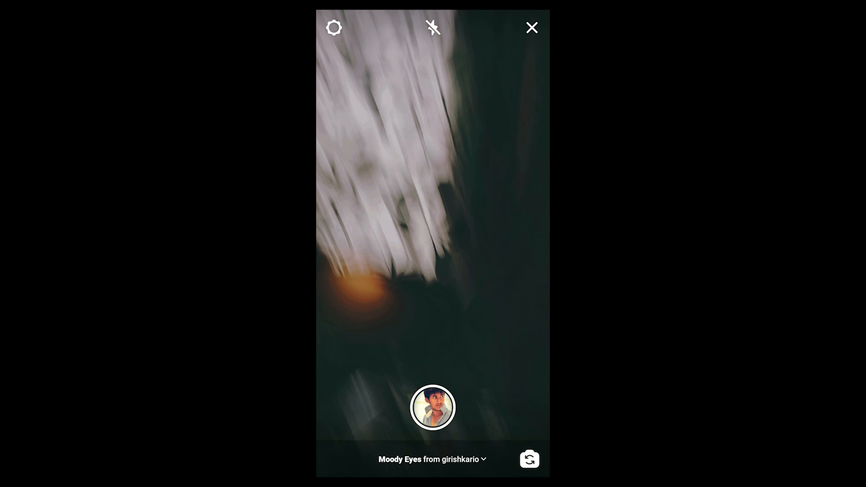